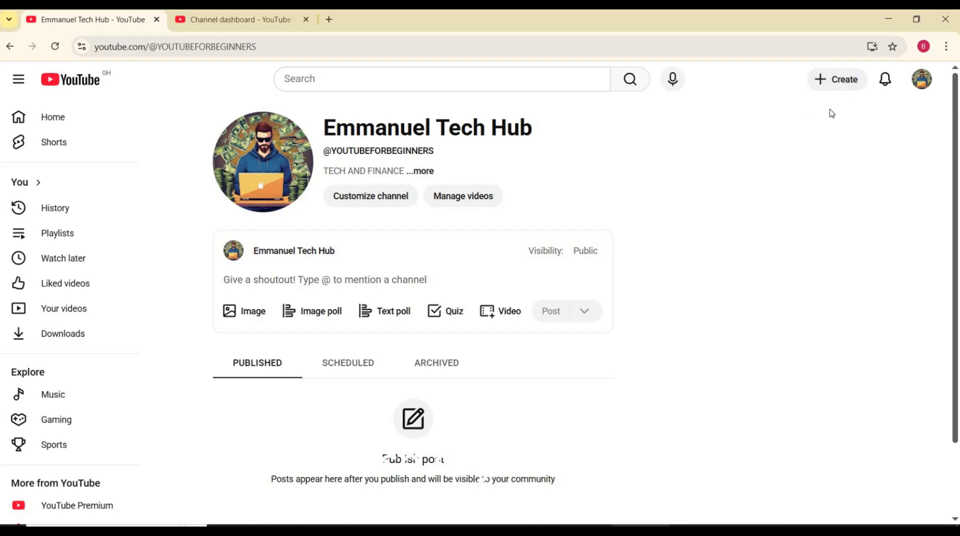
Start a new video upload to the channel with the file HOW TO GROW YOUR SOCIAL MEDIA.mp4 from Downloads.
left_click(842, 86)
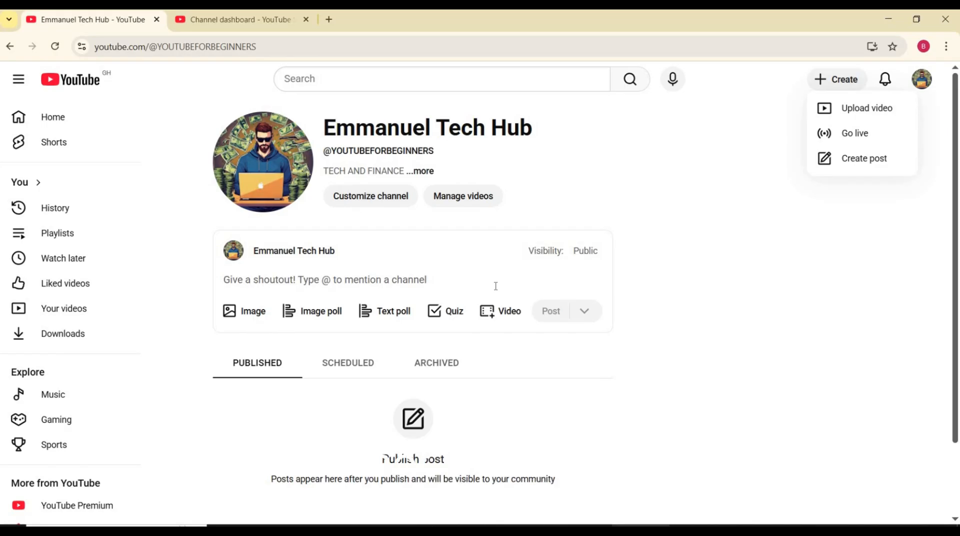
left_click(860, 115)
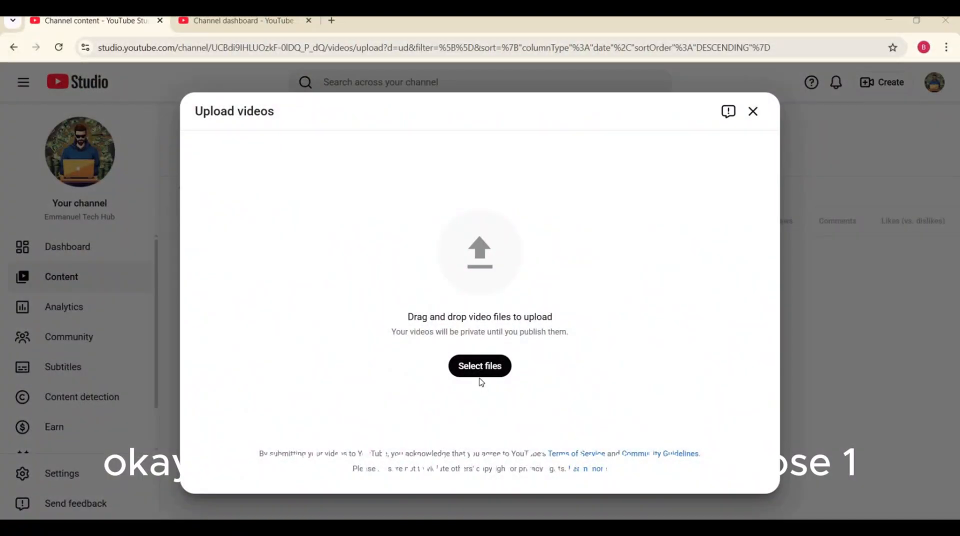
left_click(482, 368)
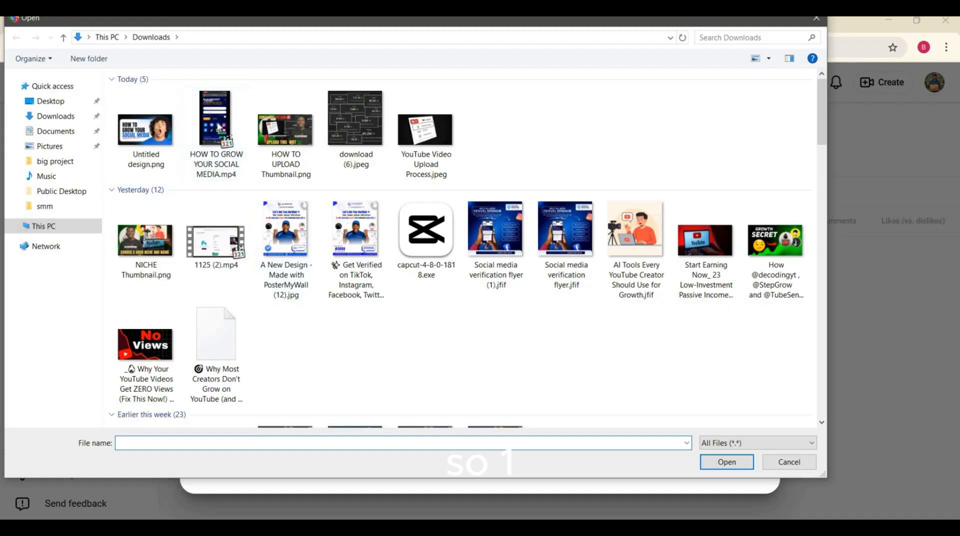
left_click(219, 126)
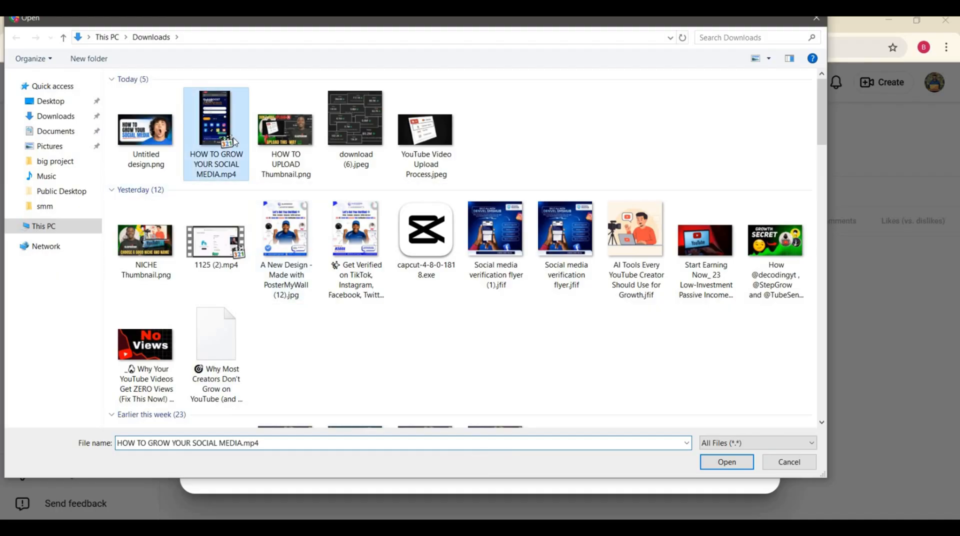
left_click(721, 458)
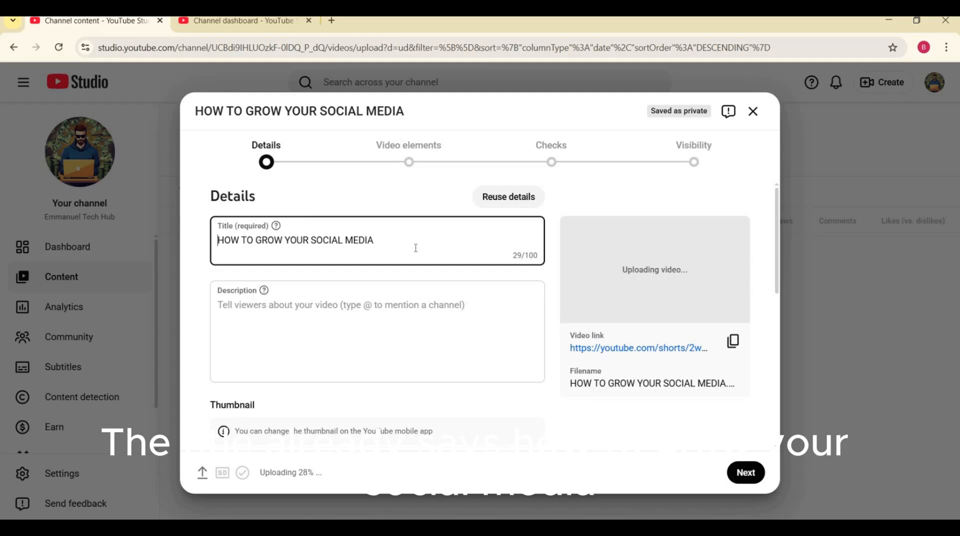
Select the whole text of the video's title and copy it.
left_click(396, 242)
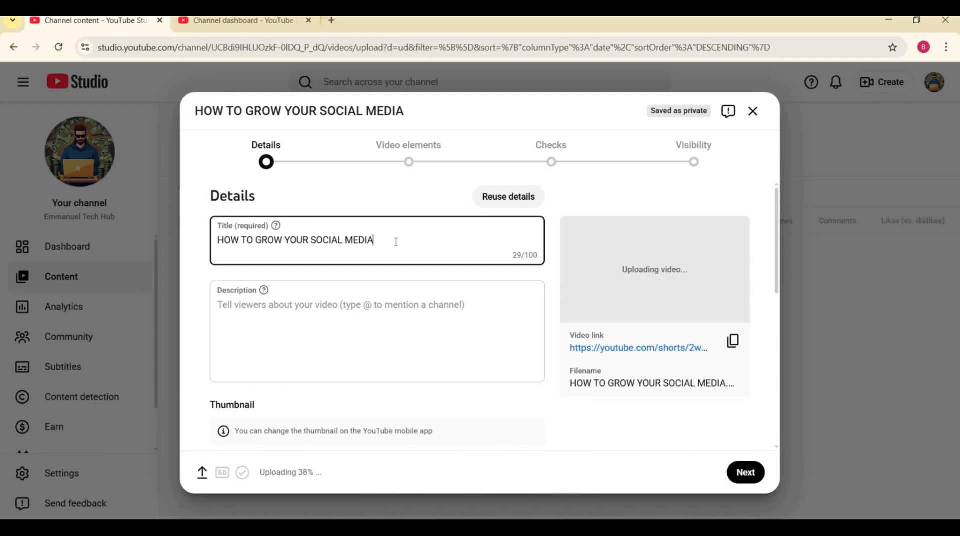
key("ctrl+a")
right_click(363, 246)
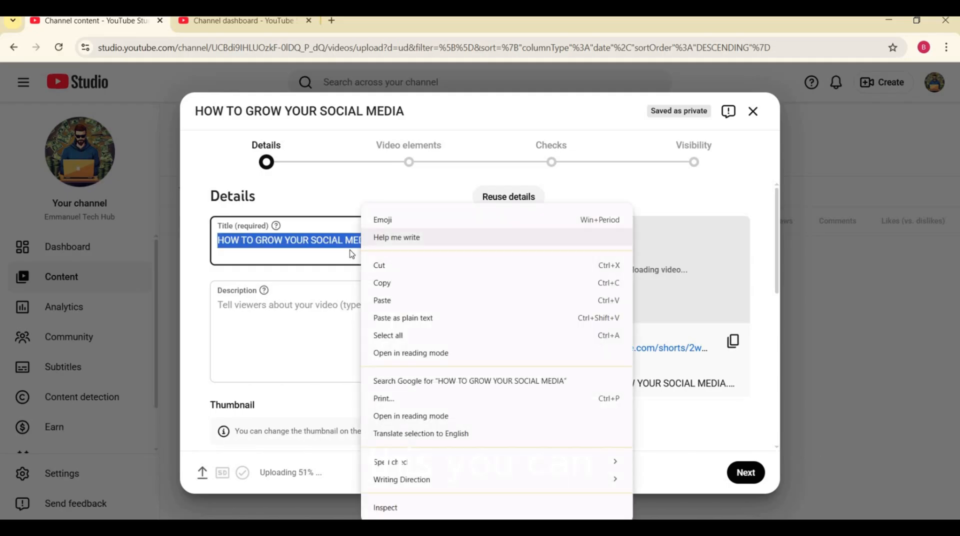
key("Escape")
left_click(431, 233)
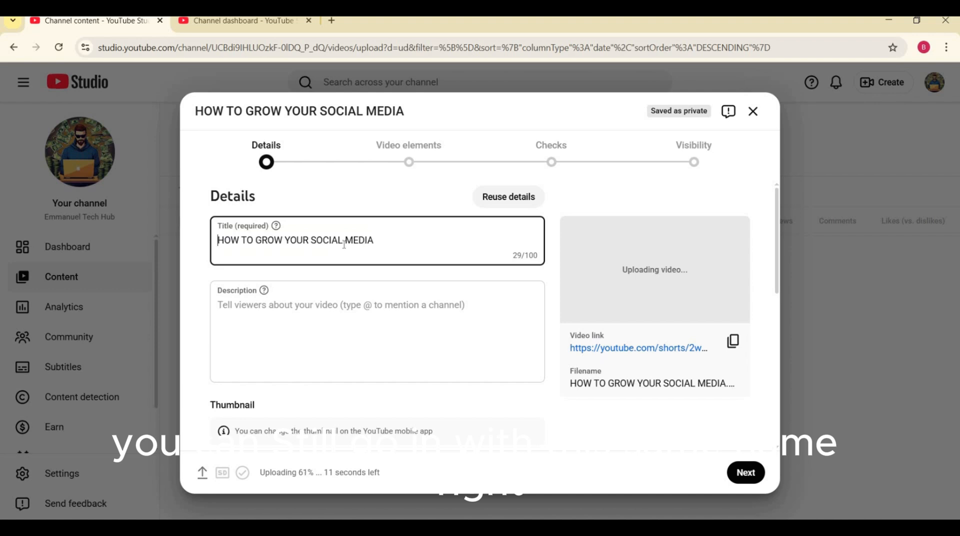
key("ctrl+a")
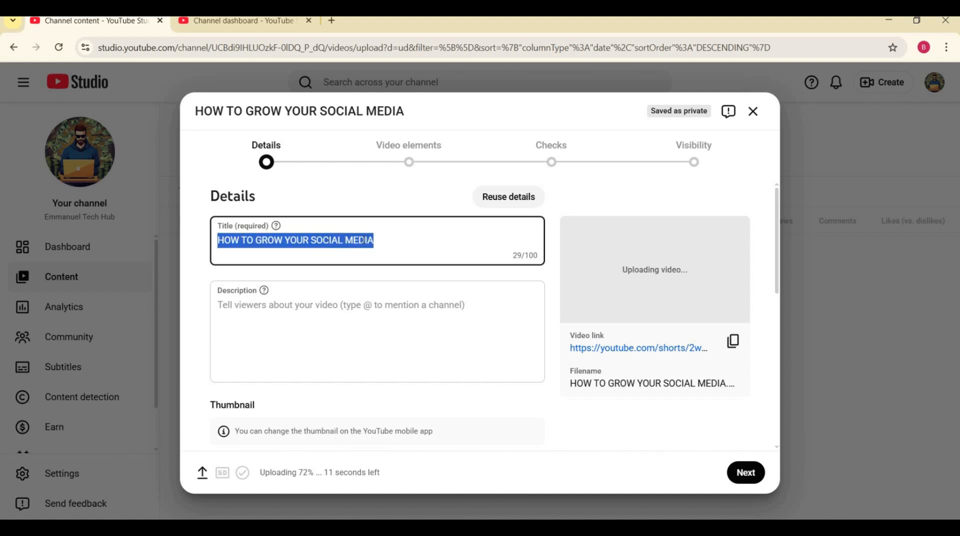
right_click(365, 243)
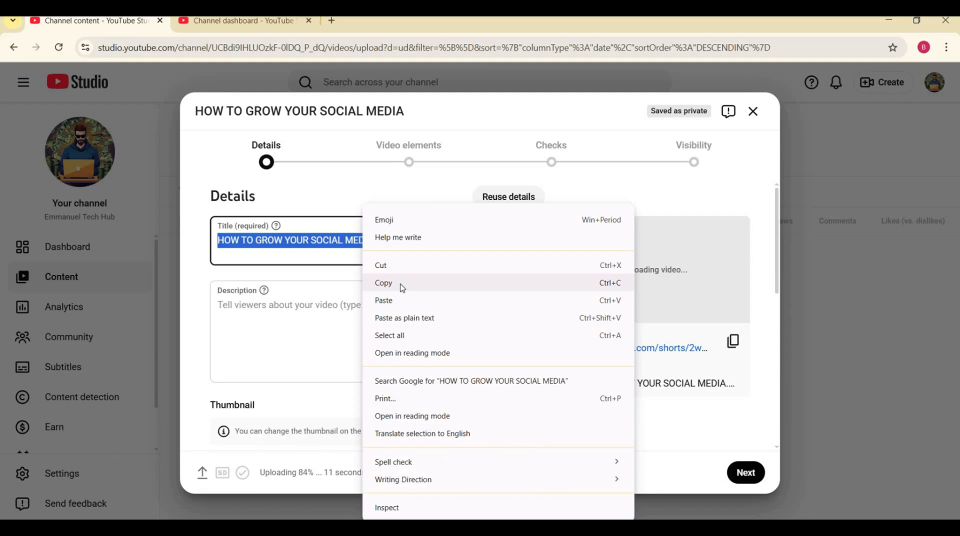
left_click(403, 288)
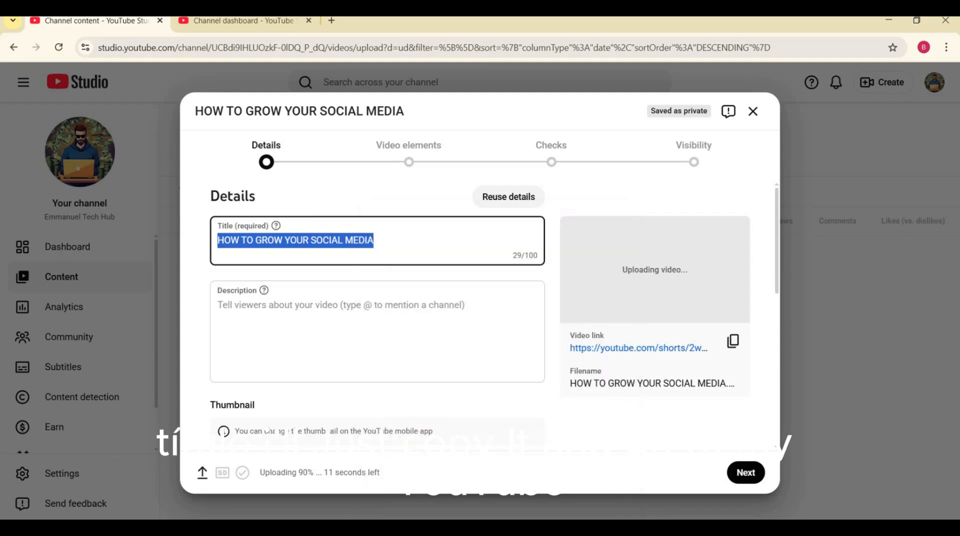
Switch to ChatGPT and send "i just made a video on how to grow social media , so i need a professional title for it".
key("alt+Tab")
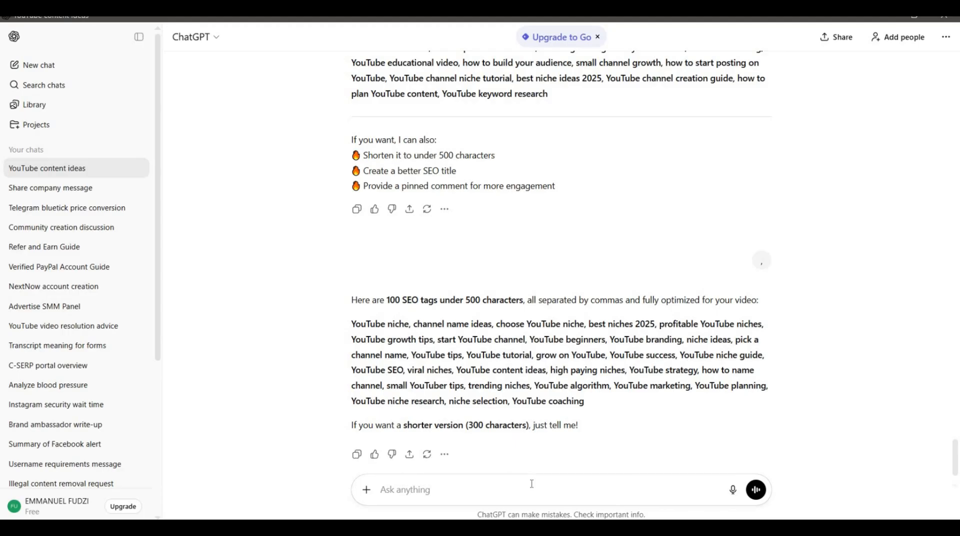
type("i just made a video")
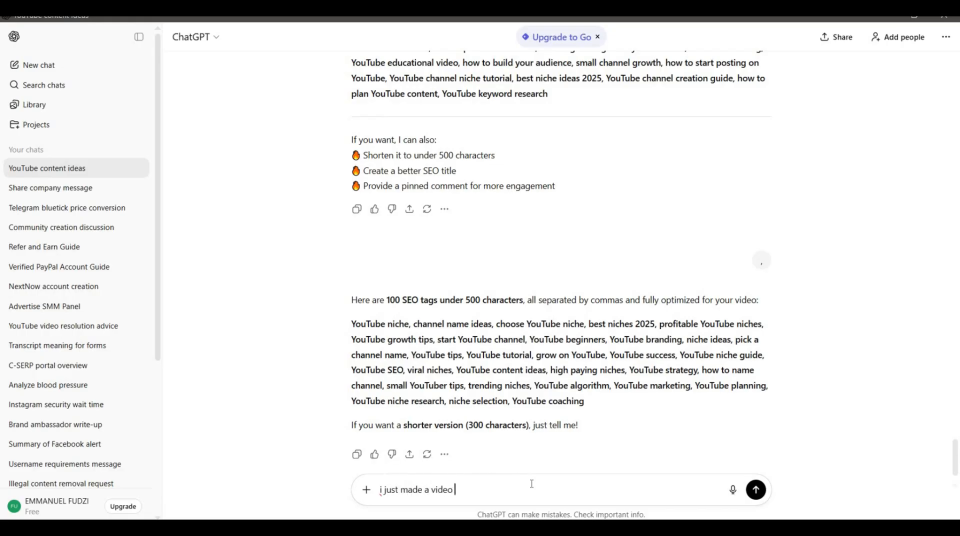
type(" on how to grow my")
key("BackSpace")
type("social media ")
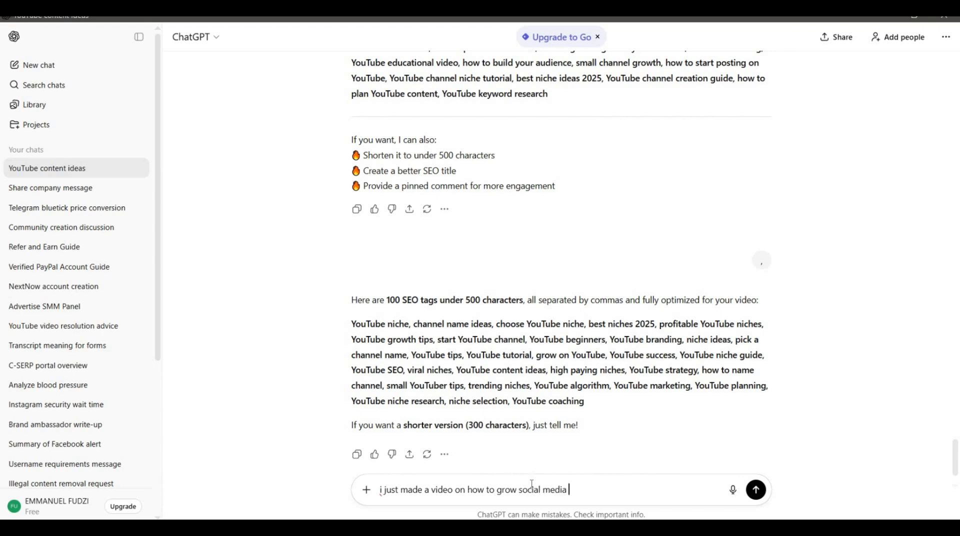
type(", so i need a professional ")
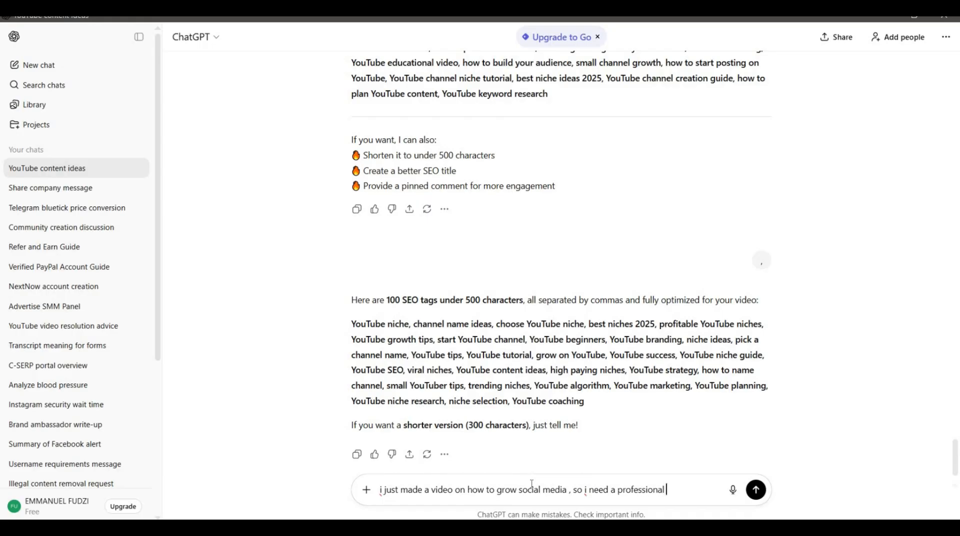
type("title for it")
key("Return")
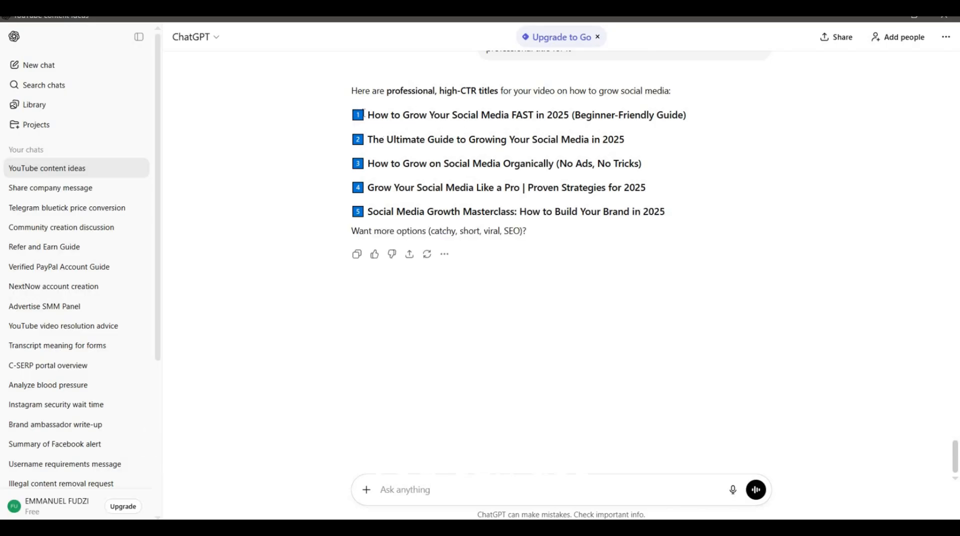
Replace the video's title in YouTube Studio with "How to Grow Your Social Media FAST", copied from the first title suggestion in ChatGPT.
left_click_drag(369, 112, 548, 117)
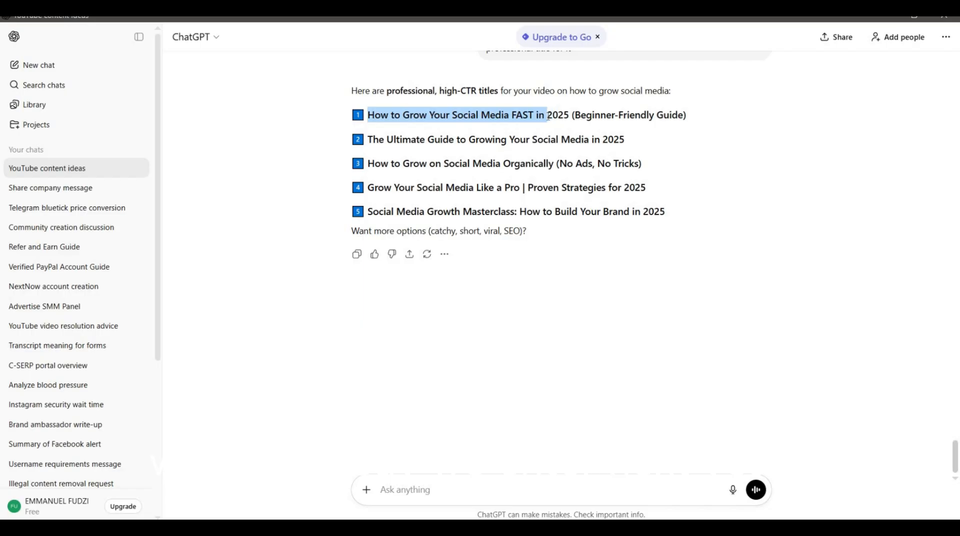
left_click(549, 116)
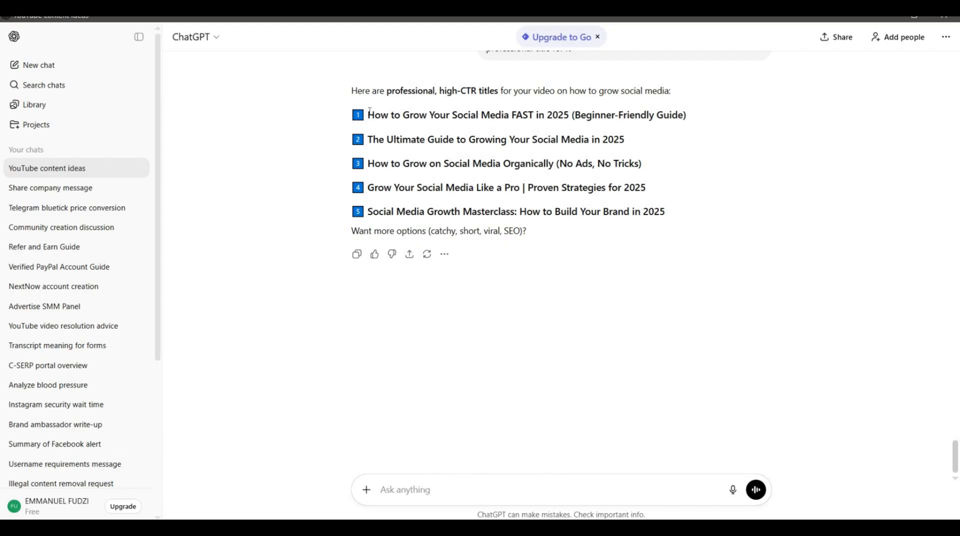
left_click_drag(370, 111, 375, 112)
left_click_drag(435, 115, 520, 115)
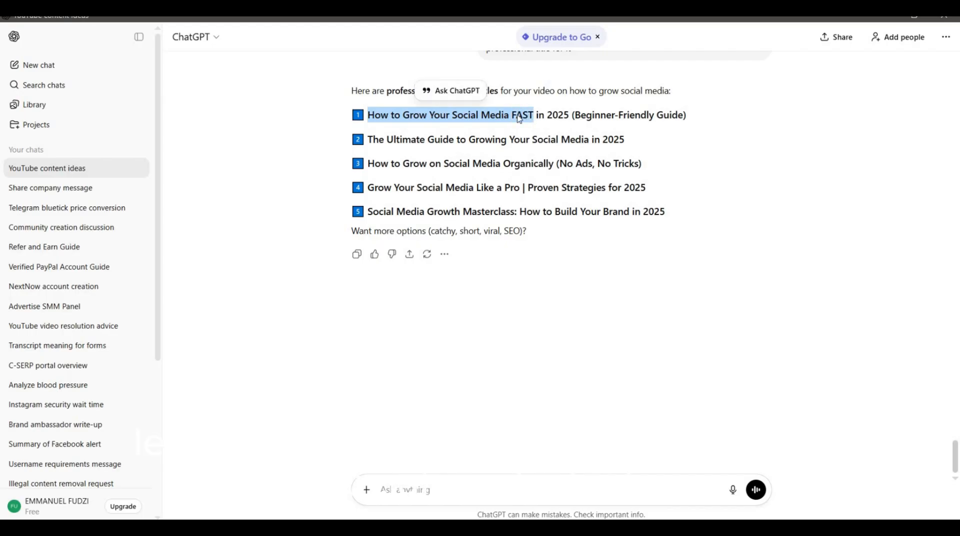
right_click(519, 118)
left_click(534, 133)
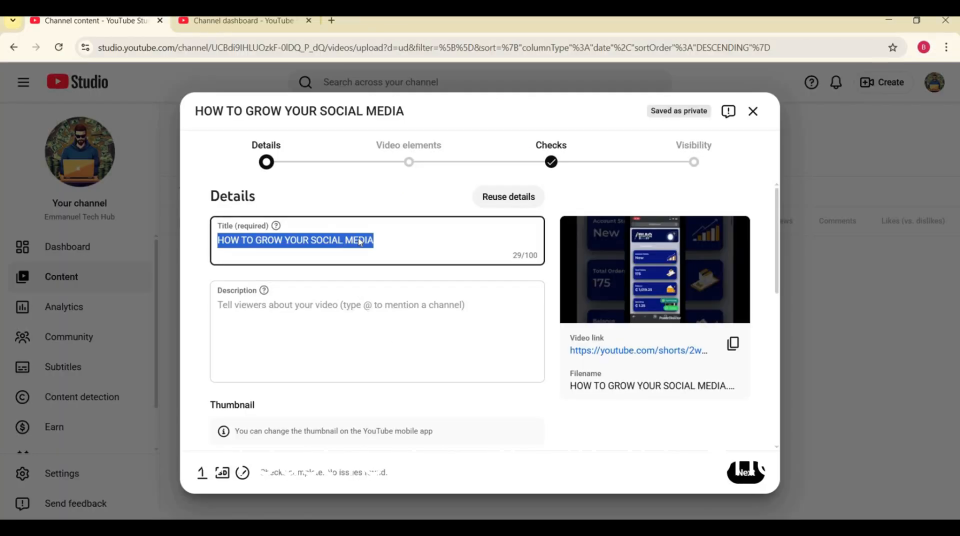
right_click(360, 242)
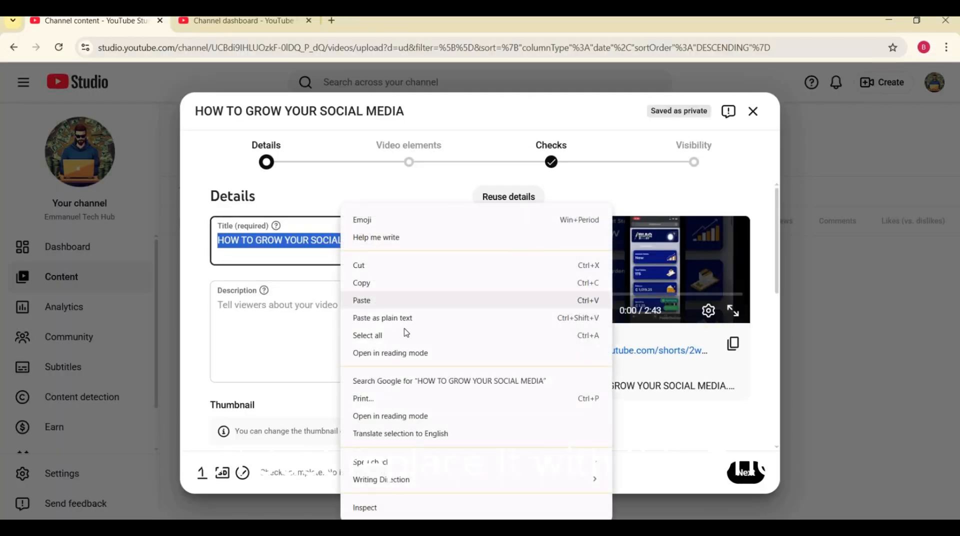
left_click(385, 302)
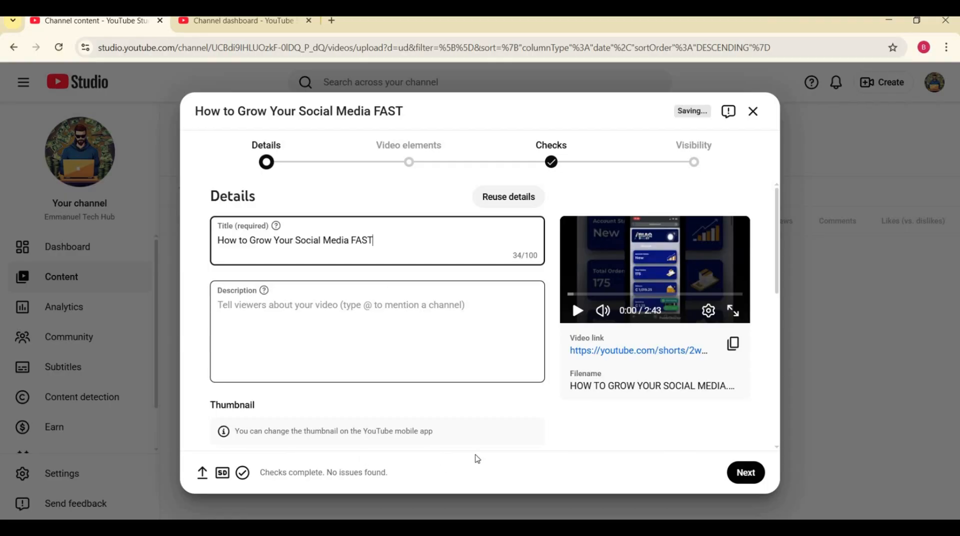
Switch back to ChatGPT and send the request "i need a description too".
left_click(509, 528)
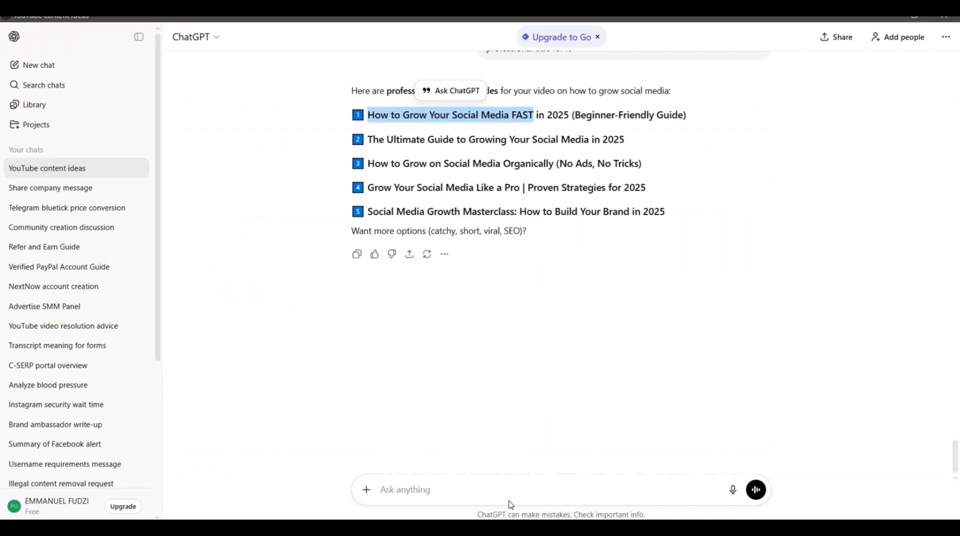
left_click(455, 487)
type("I")
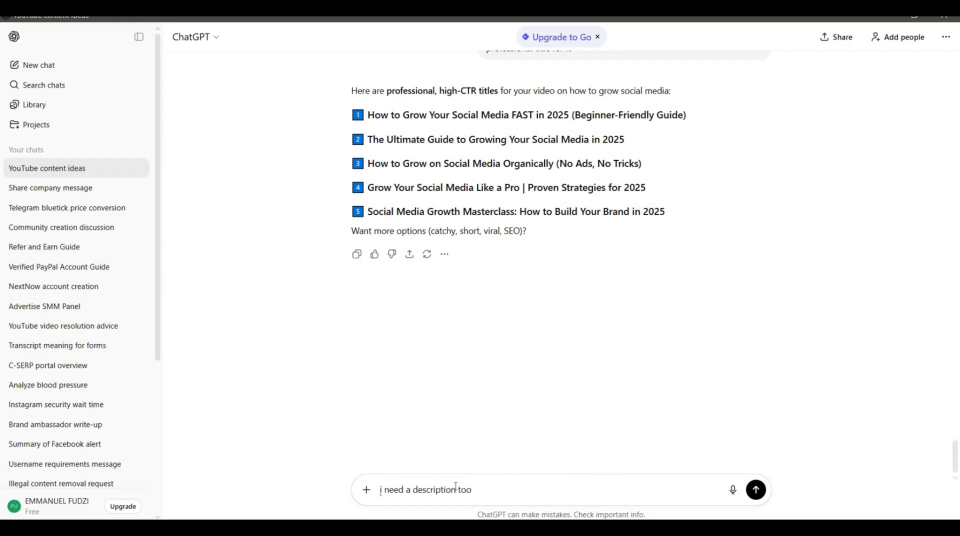
key("Return")
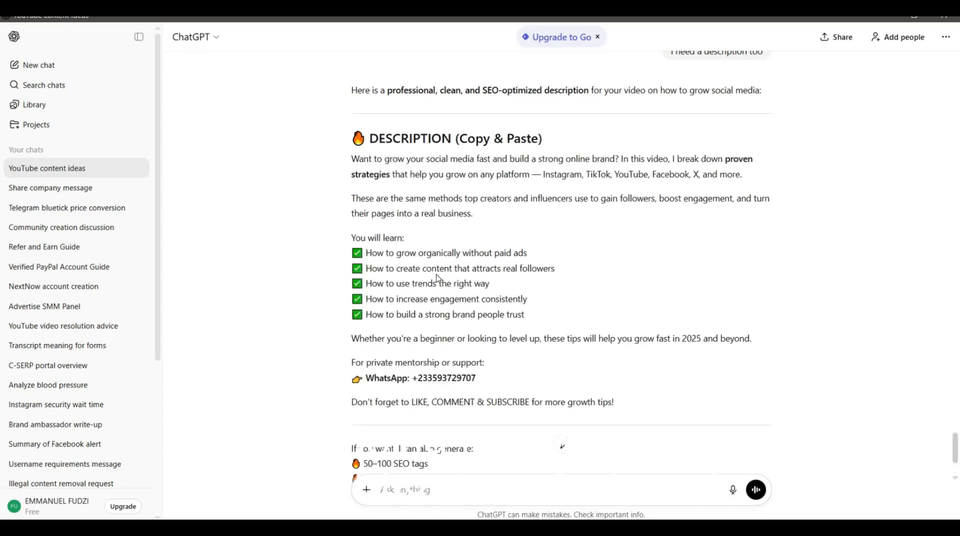
Copy the generated description from "Want to grow your social media fast" through "How to build a strong brand people trust".
scroll(436, 278, "up", 6)
scroll(435, 272, "down", 5)
scroll(435, 268, "up", 2)
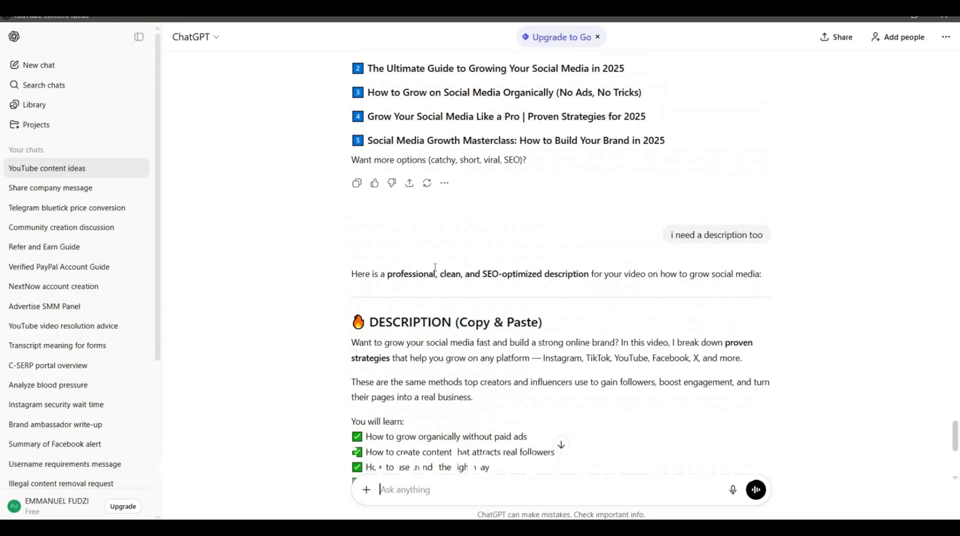
scroll(435, 268, "down", 1)
left_click_drag(352, 281, 555, 442)
right_click(451, 415)
left_click(462, 429)
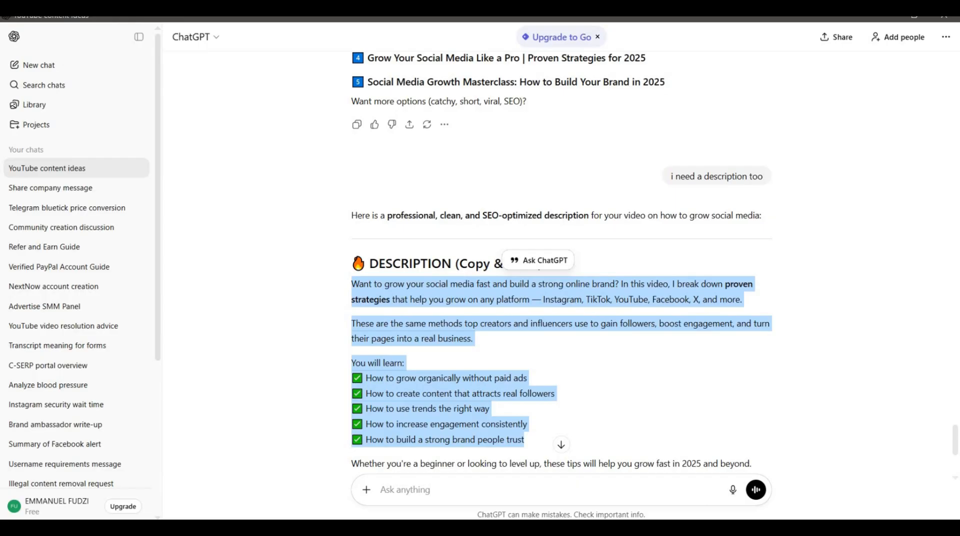
Return to YouTube Studio and paste the copied text as the video's description.
left_click(500, 529)
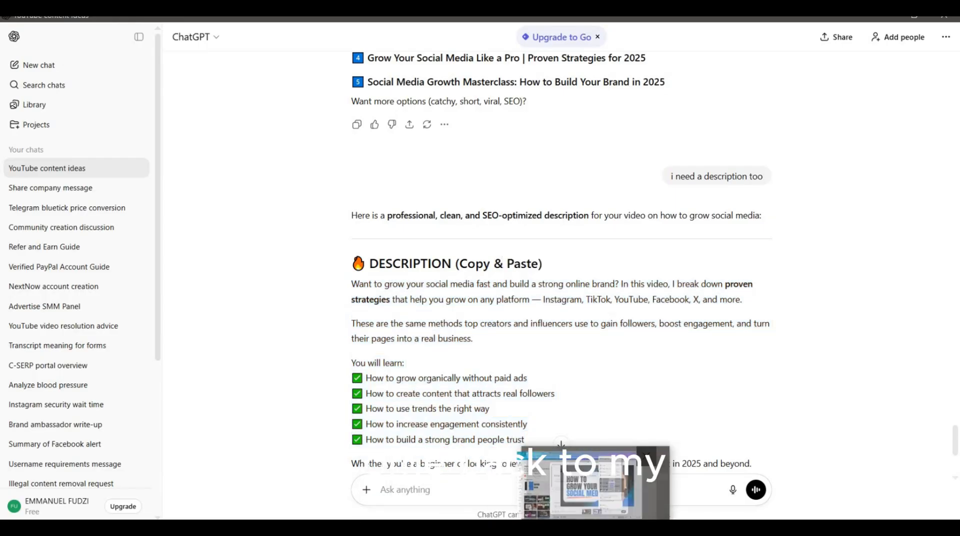
left_click(596, 529)
right_click(340, 318)
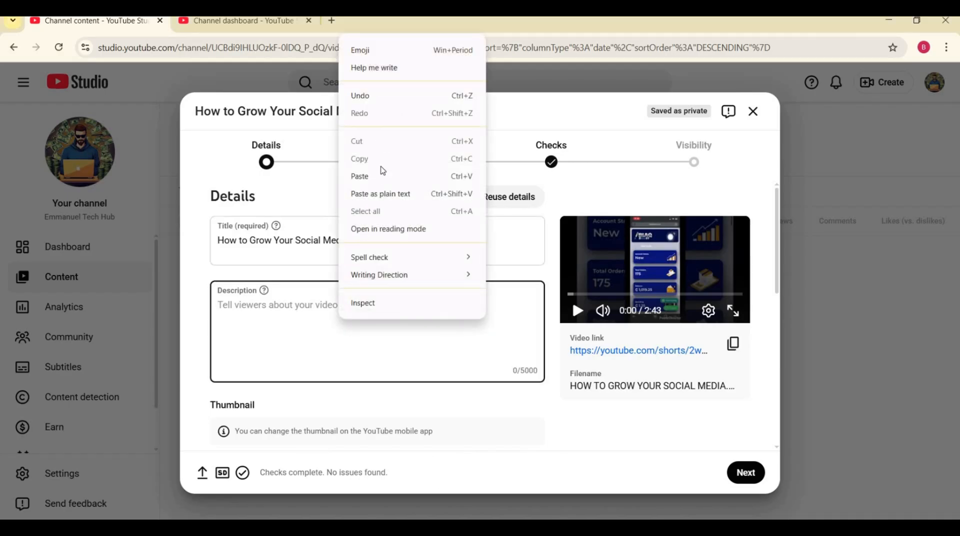
left_click(380, 175)
Set the video's audience to "No, it's not made for kids" and dismiss the altered content tip.
scroll(359, 335, "down", 5)
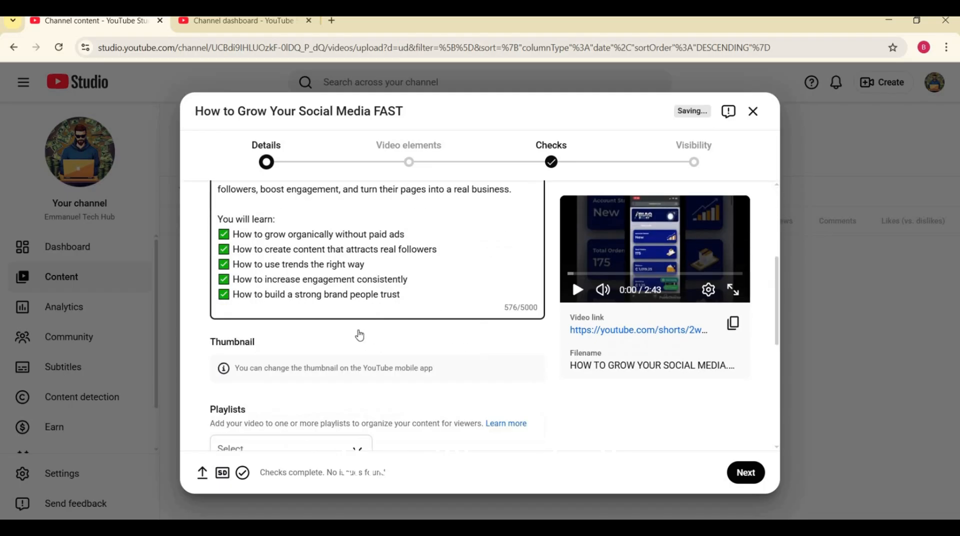
scroll(360, 330, "down", 3)
scroll(360, 325, "up", 2)
scroll(360, 323, "down", 5)
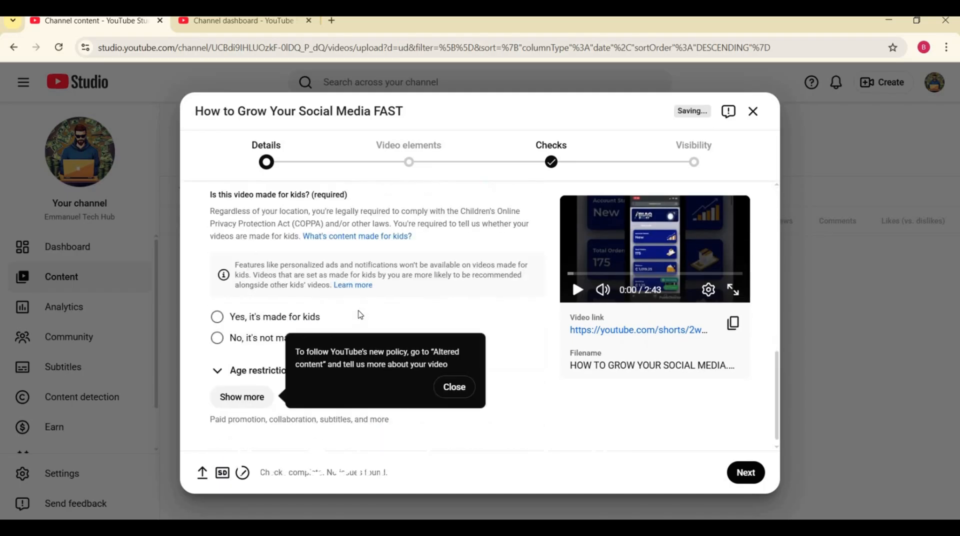
scroll(361, 315, "up", 6)
scroll(357, 323, "down", 3)
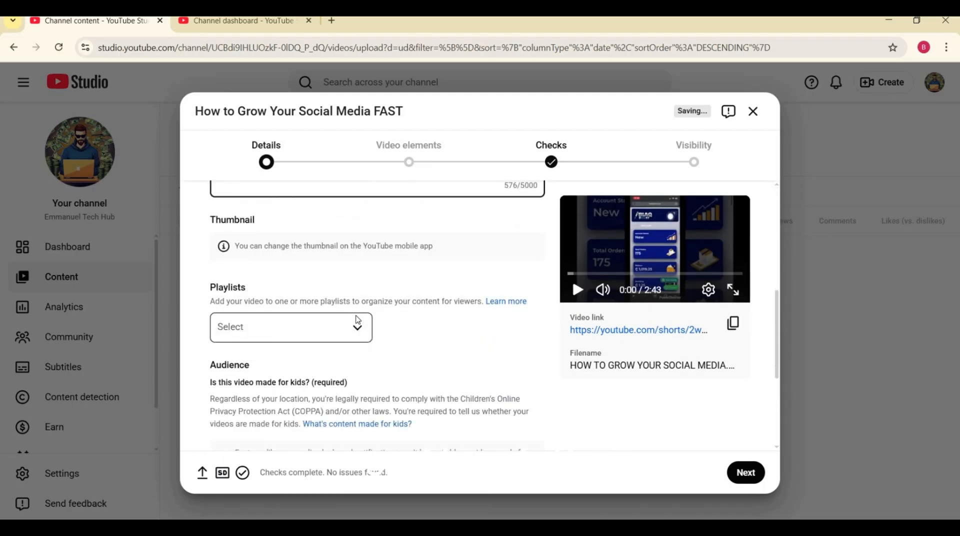
scroll(357, 320, "down", 2)
scroll(344, 301, "down", 3)
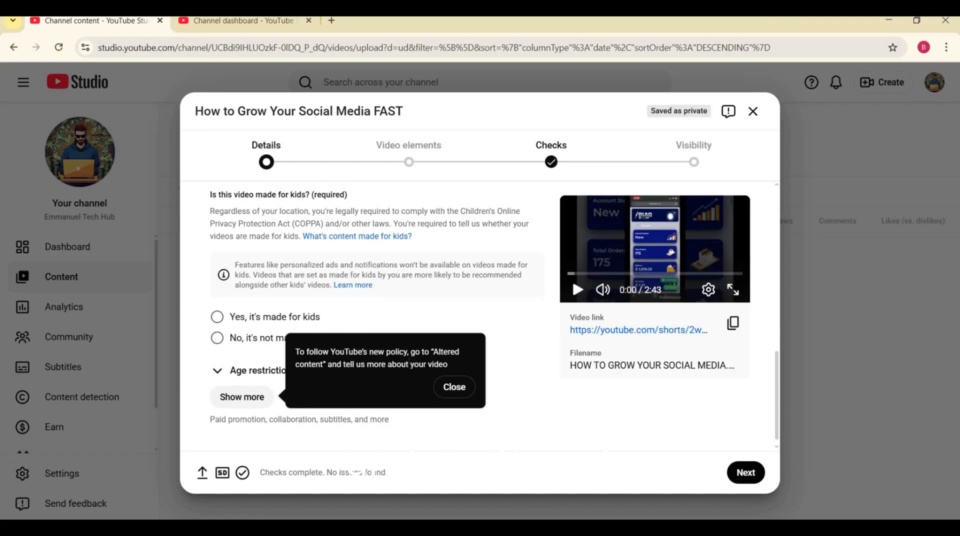
left_click(452, 387)
scroll(252, 343, "up", 10)
scroll(284, 379, "down", 10)
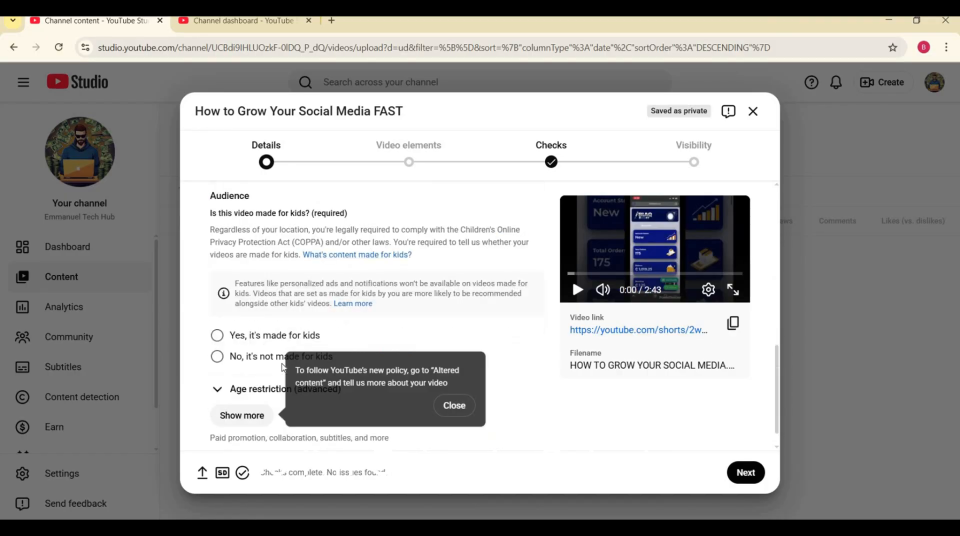
left_click(244, 359)
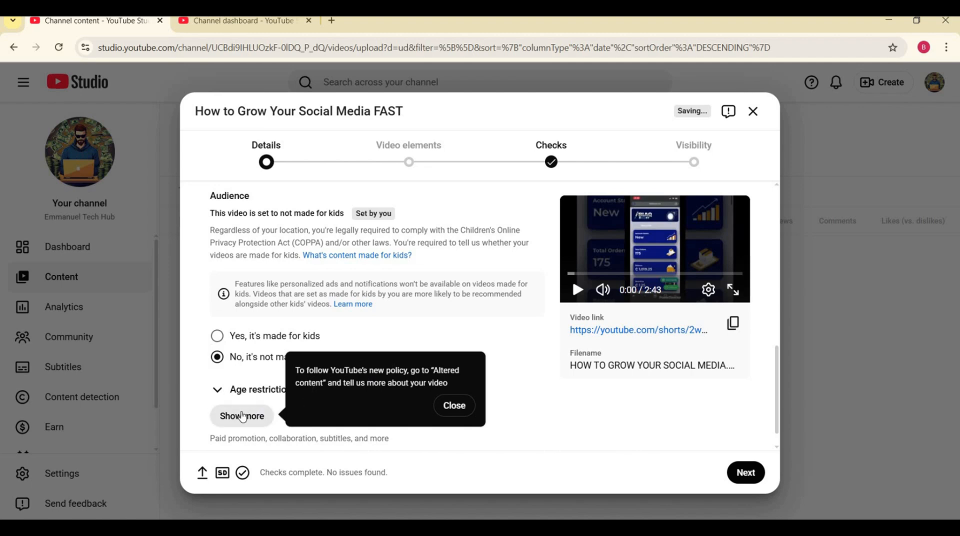
left_click(451, 405)
scroll(367, 382, "down", 1)
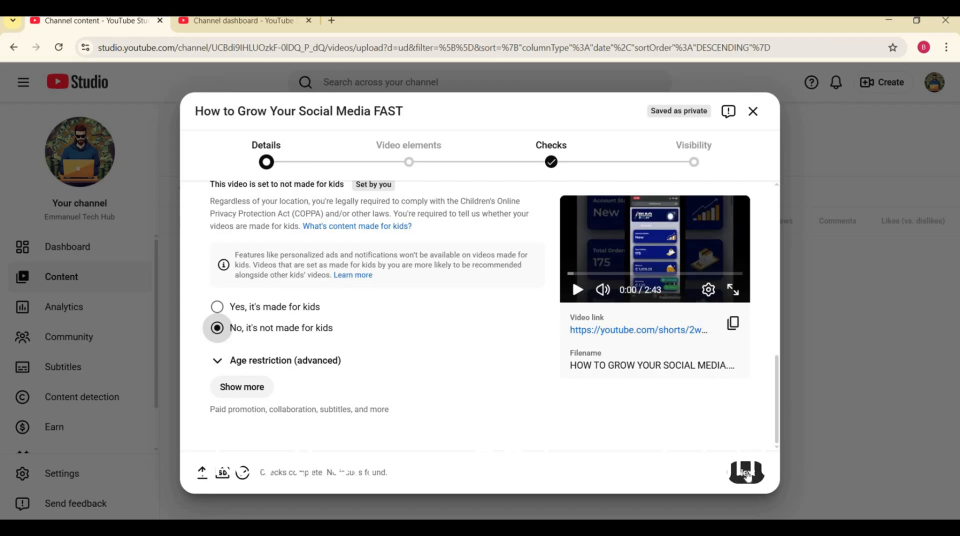
Review the Video elements and Checks stages of the upload, dismissing the related videos tip.
left_click(744, 473)
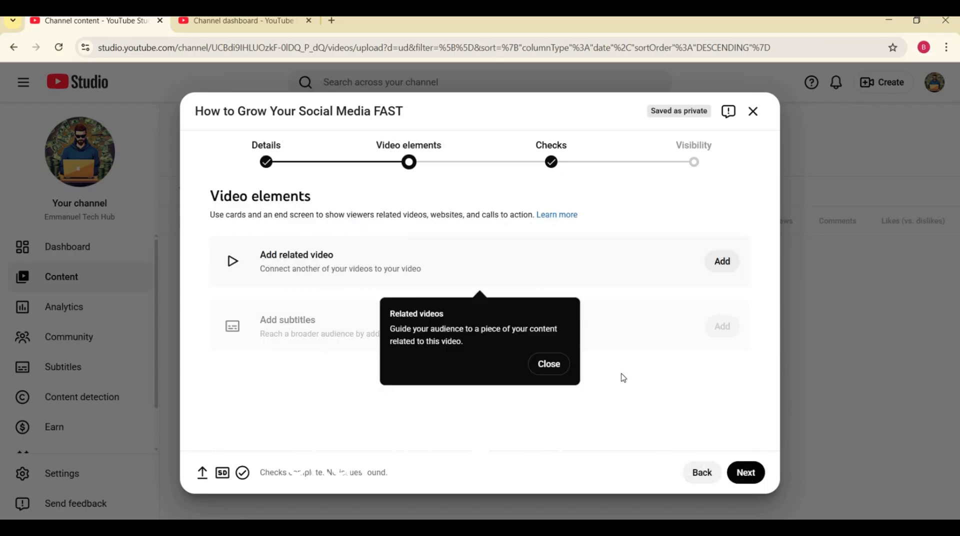
left_click(562, 370)
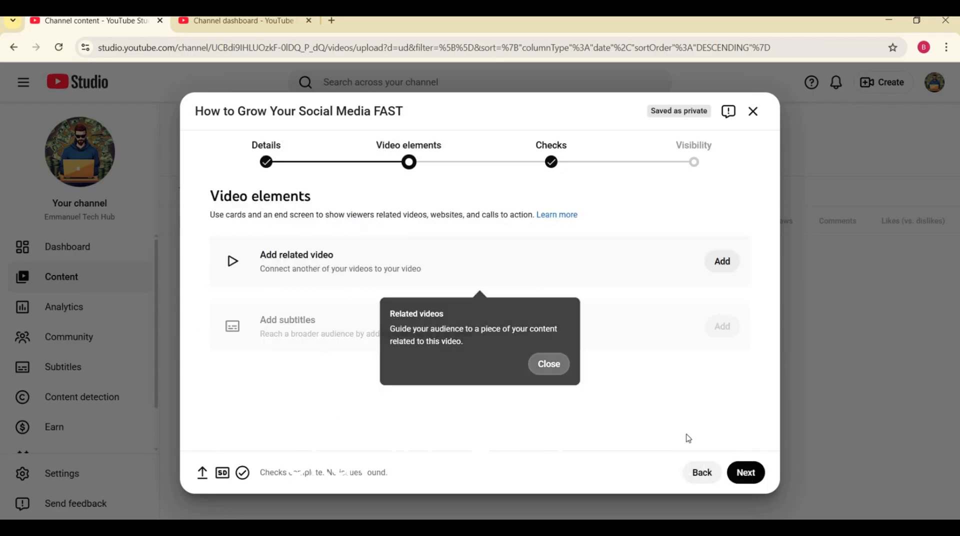
left_click(748, 474)
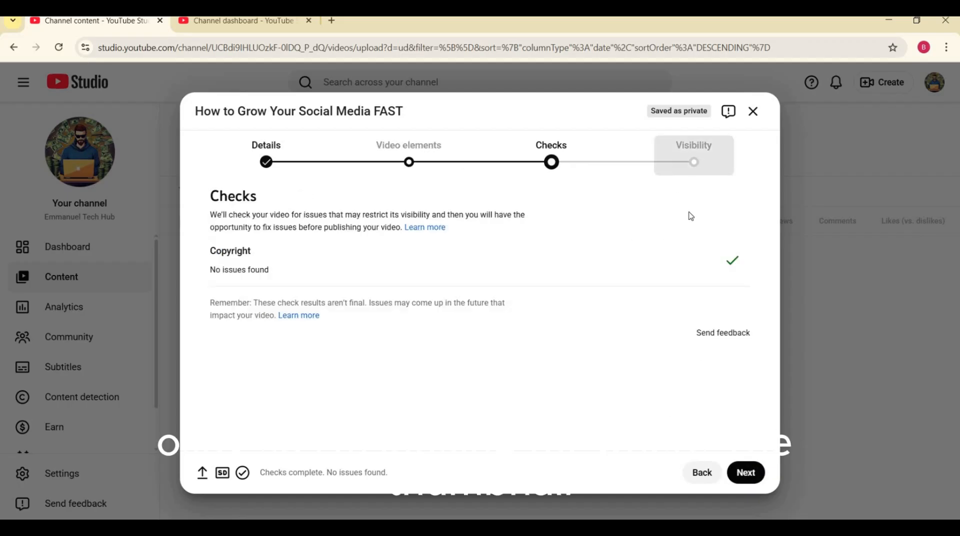
Return to the upload's Details stage and expand the additional settings below the age restriction option.
left_click(270, 167)
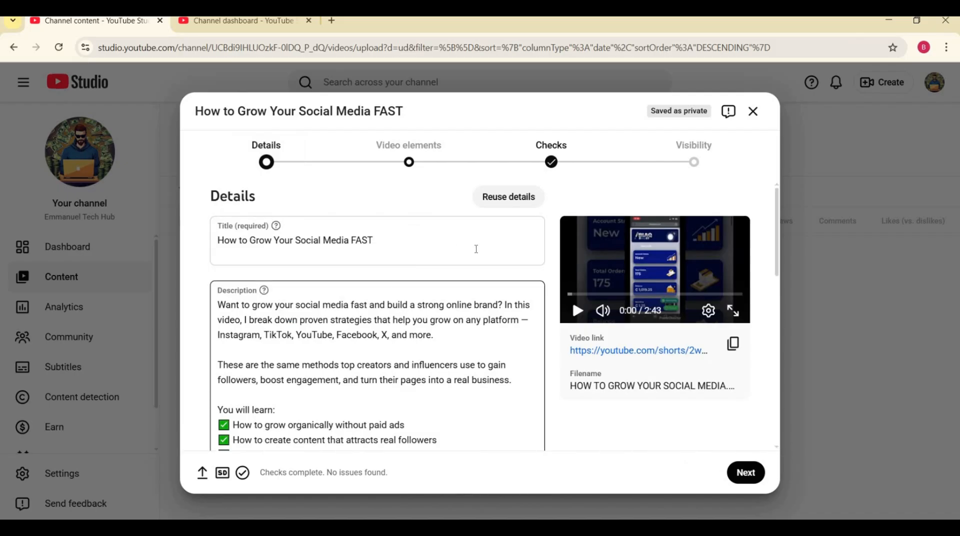
scroll(550, 303, "down", 6)
scroll(529, 324, "down", 3)
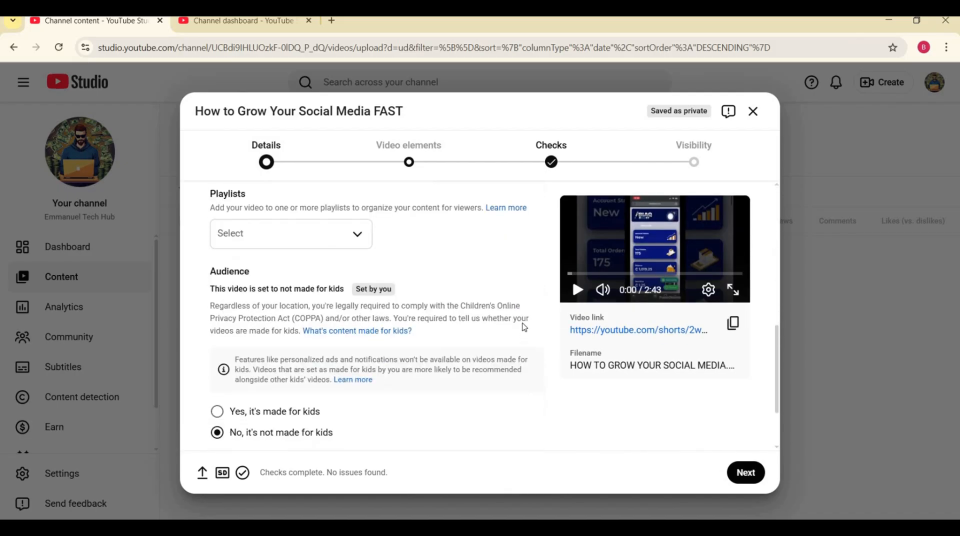
left_click(263, 393)
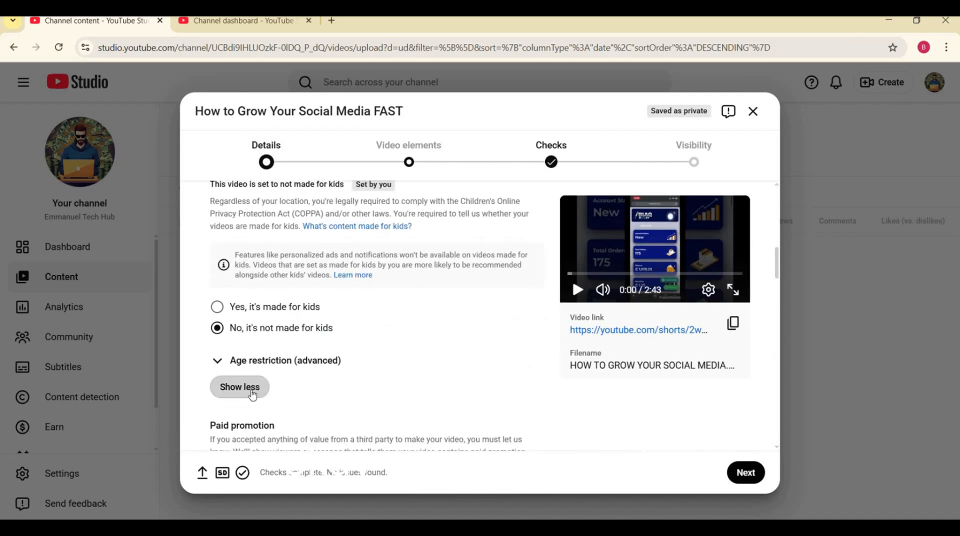
Review the paid promotion and altered content sections, and answer No to the altered content question.
scroll(312, 385, "down", 5)
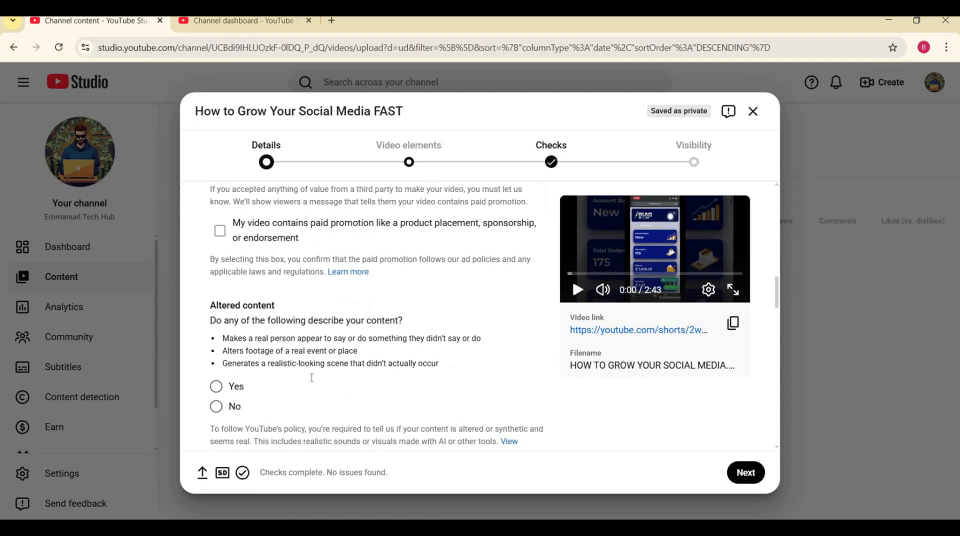
scroll(320, 375, "up", 3)
scroll(374, 367, "down", 1)
scroll(365, 365, "down", 1)
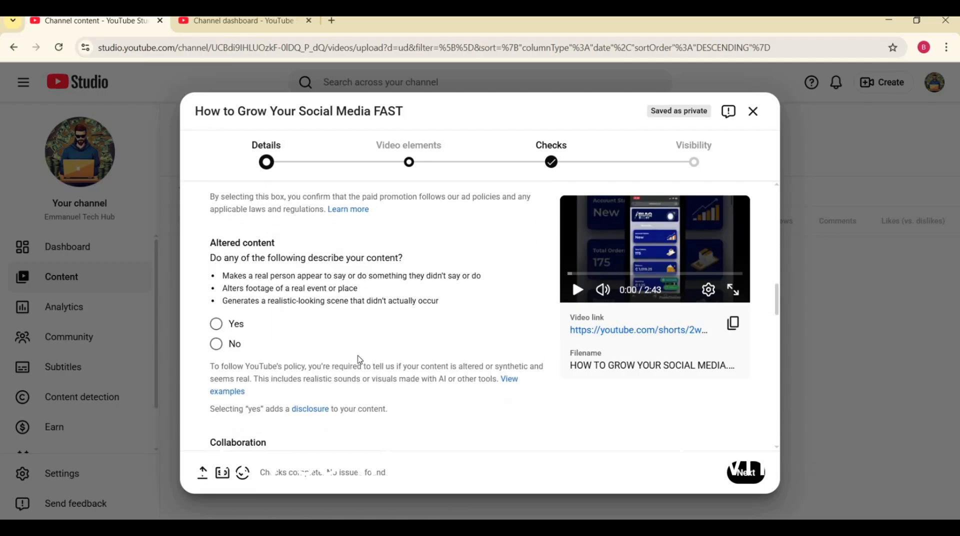
scroll(353, 351, "up", 2)
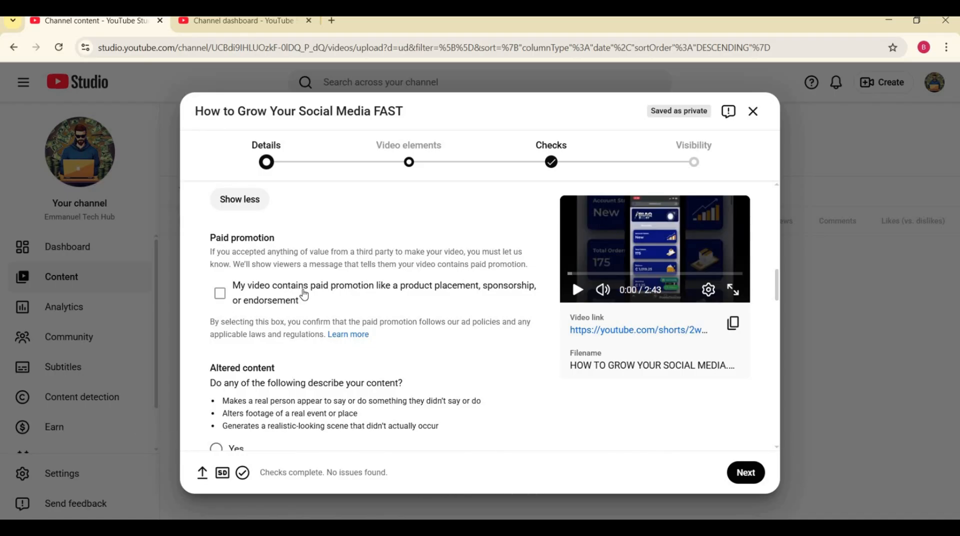
scroll(310, 304, "down", 3)
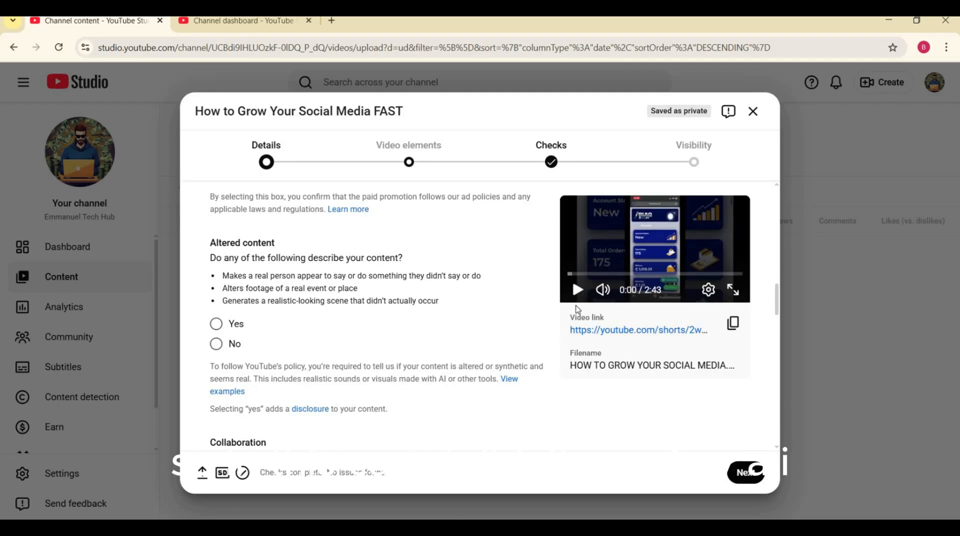
left_click(217, 345)
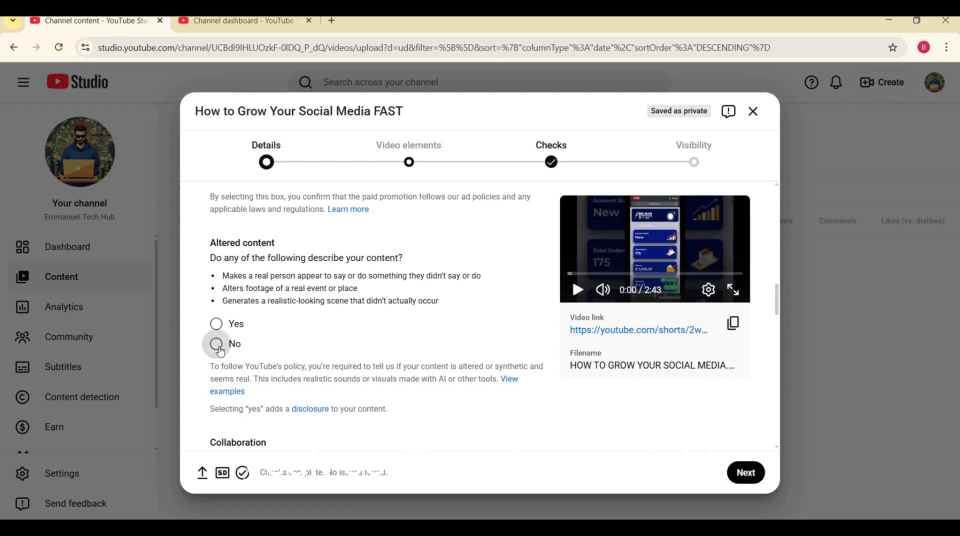
Set the video language to English (United States).
scroll(281, 348, "down", 2)
scroll(281, 348, "down", 3)
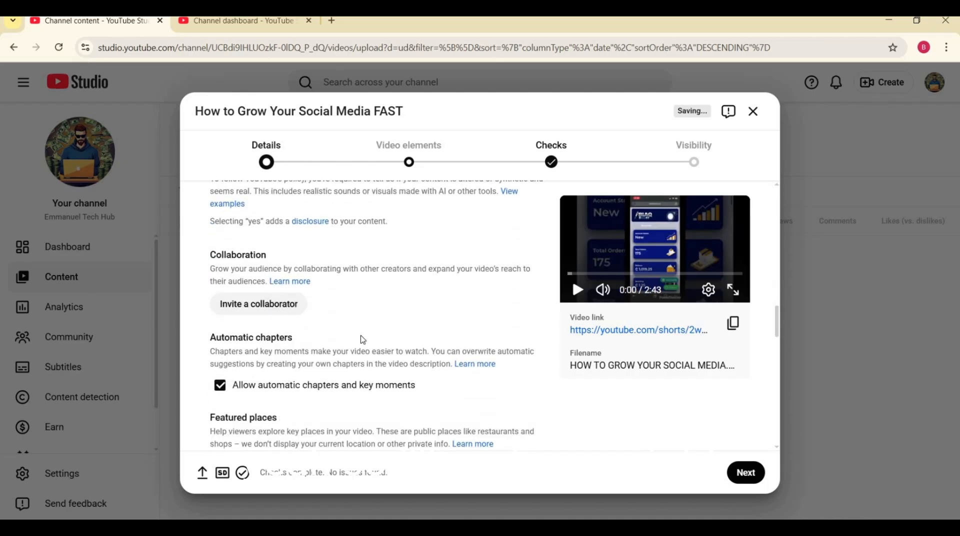
scroll(362, 339, "down", 8)
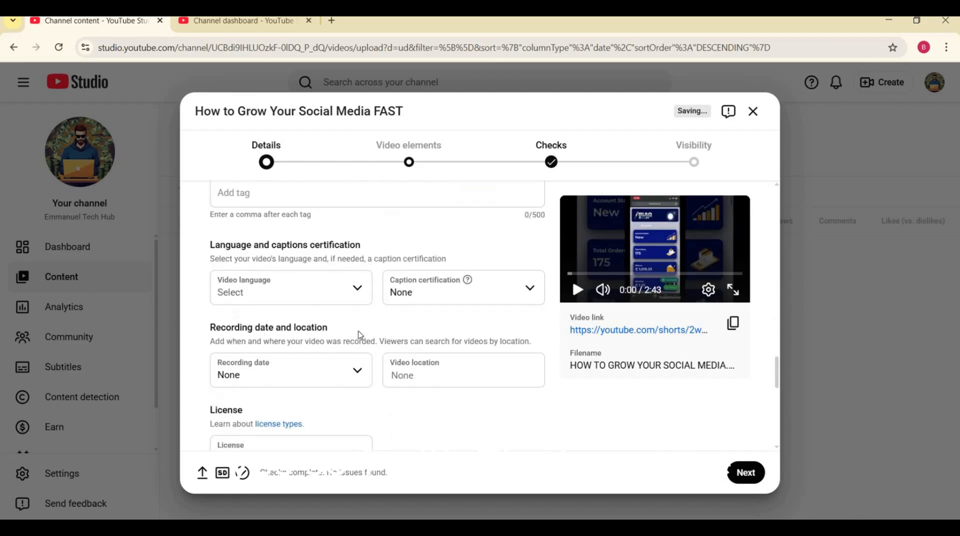
left_click(353, 302)
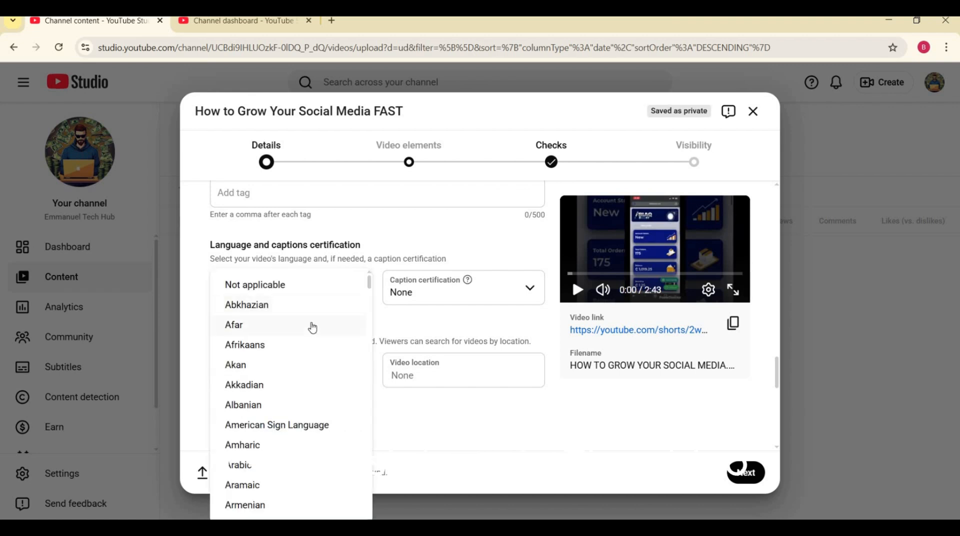
scroll(310, 330, "down", 15)
scroll(306, 359, "down", 15)
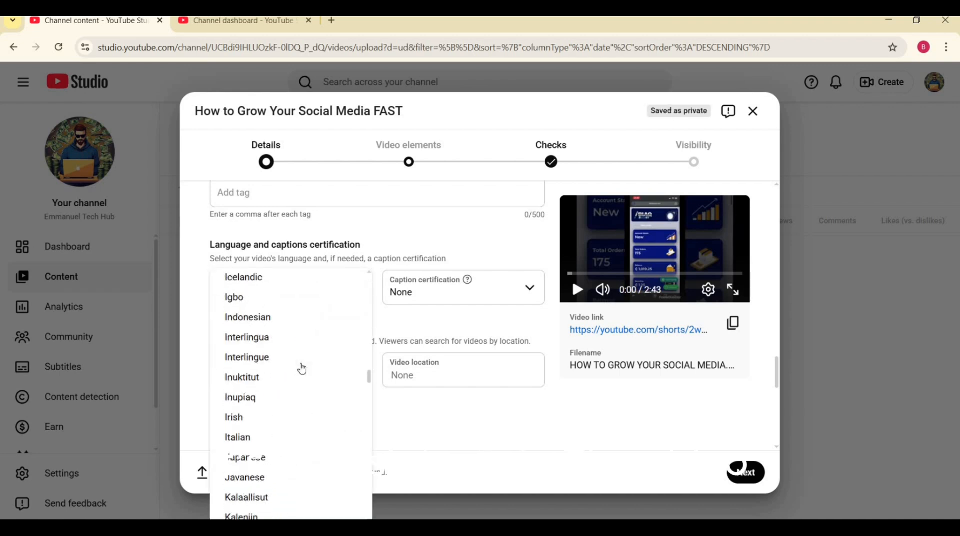
scroll(302, 358, "up", 14)
scroll(299, 355, "up", 3)
scroll(299, 356, "down", 1)
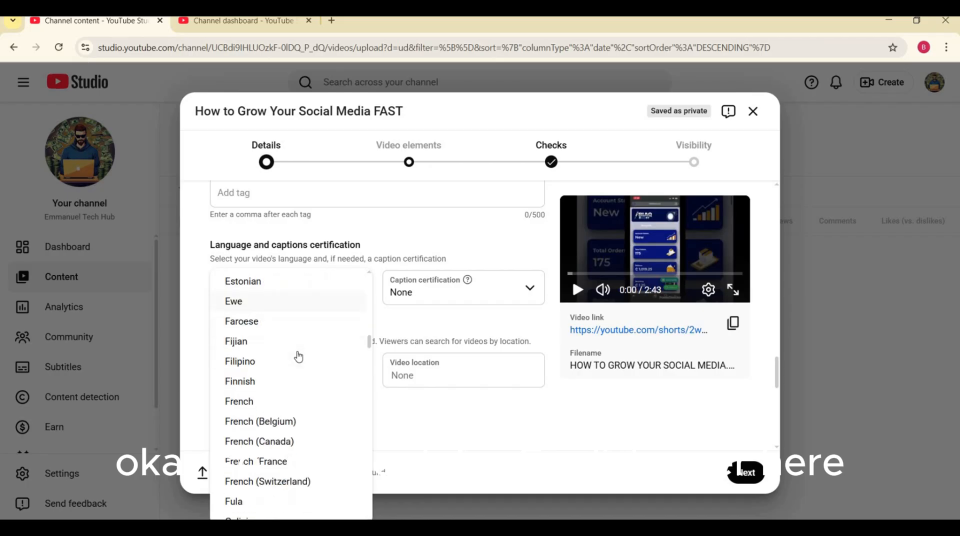
scroll(301, 325, "up", 1)
left_click(302, 307)
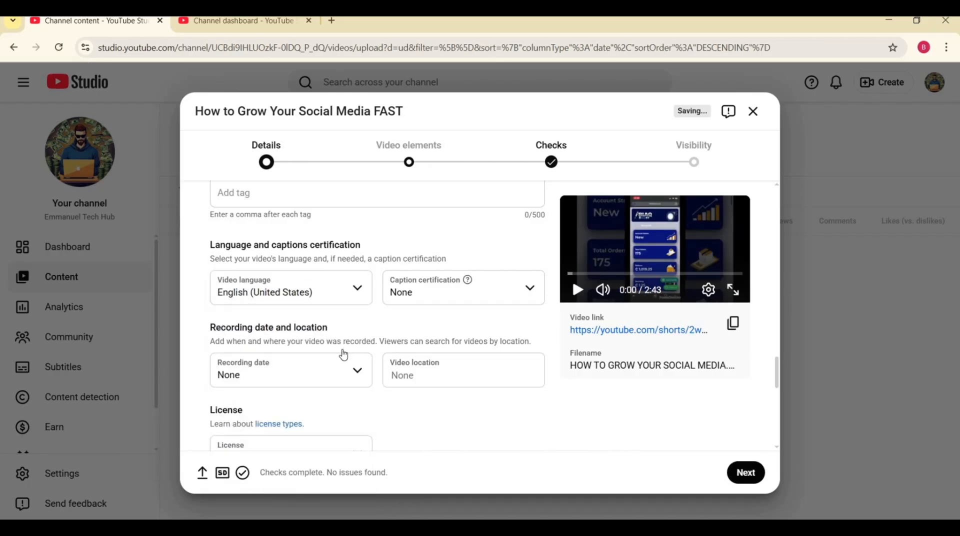
Review the license, Shorts remixing and comment settings, and dismiss the tip about who can comment.
scroll(344, 354, "down", 3)
scroll(416, 322, "down", 4)
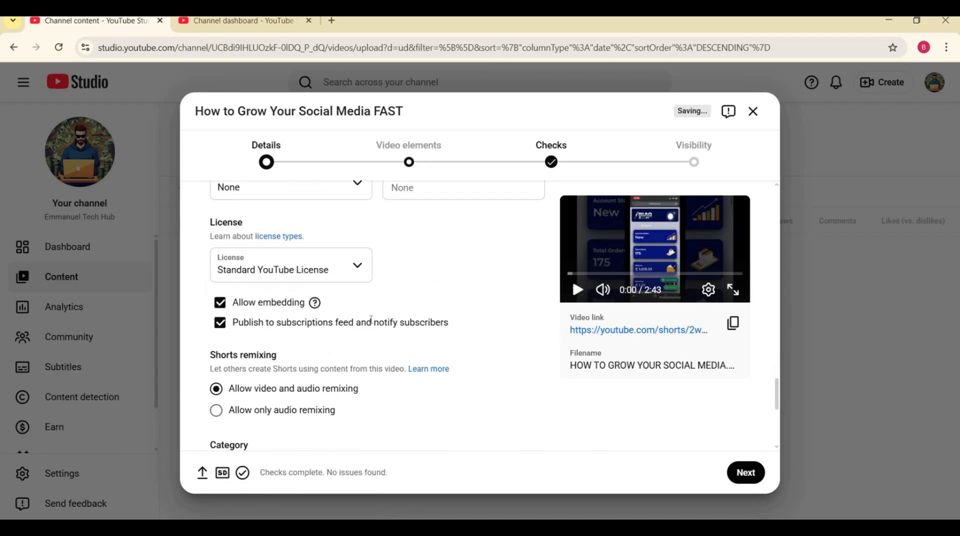
scroll(380, 317, "up", 4)
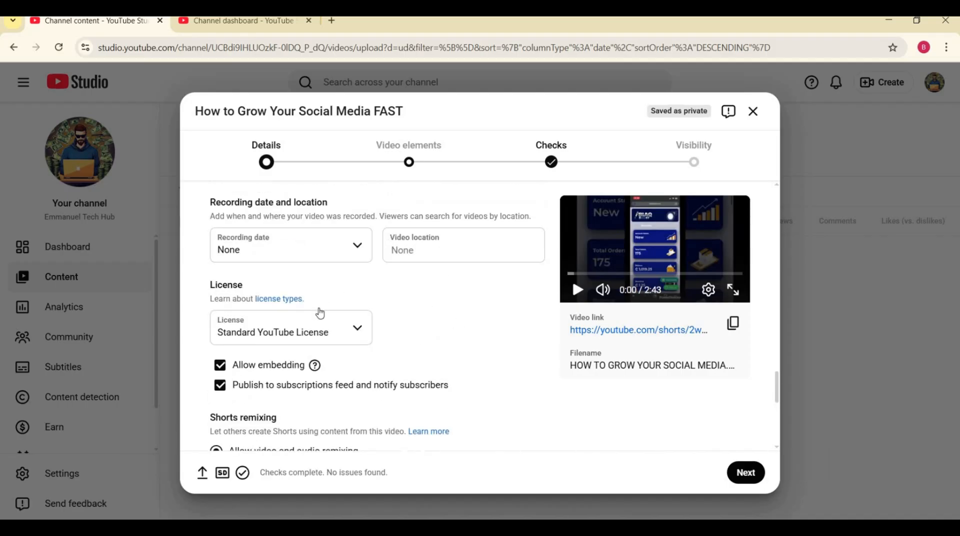
scroll(319, 311, "down", 5)
scroll(320, 314, "down", 2)
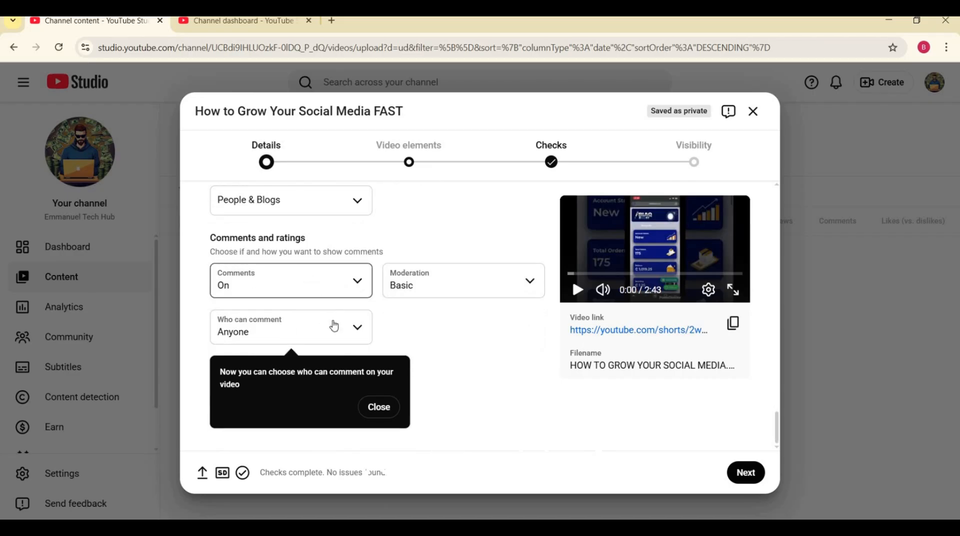
left_click(363, 414)
scroll(347, 401, "up", 5)
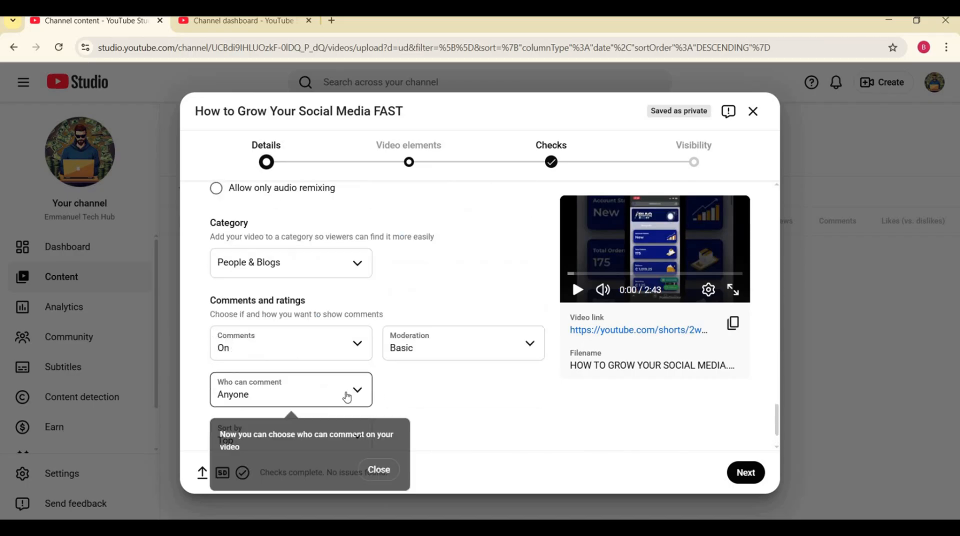
scroll(368, 377, "down", 2)
left_click(386, 406)
scroll(410, 381, "up", 5)
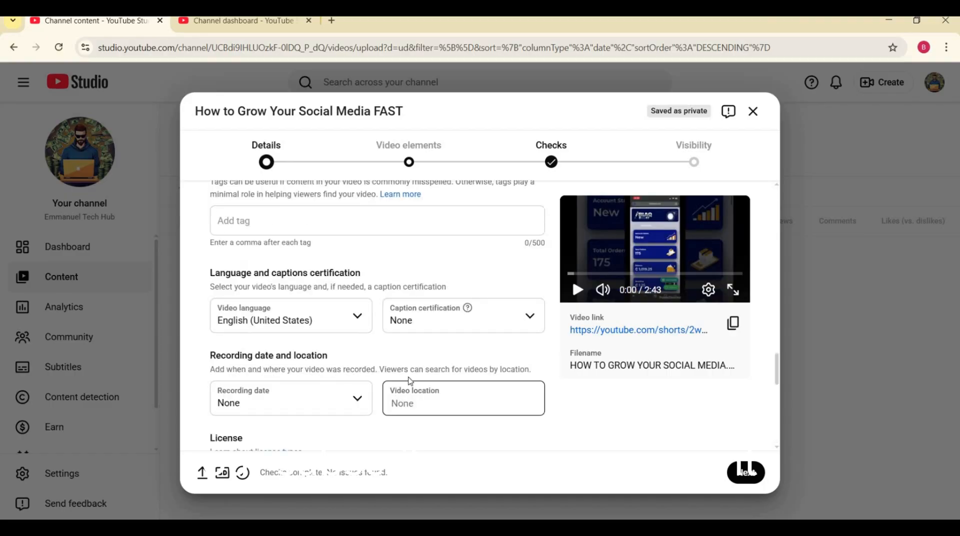
scroll(410, 382, "down", 10)
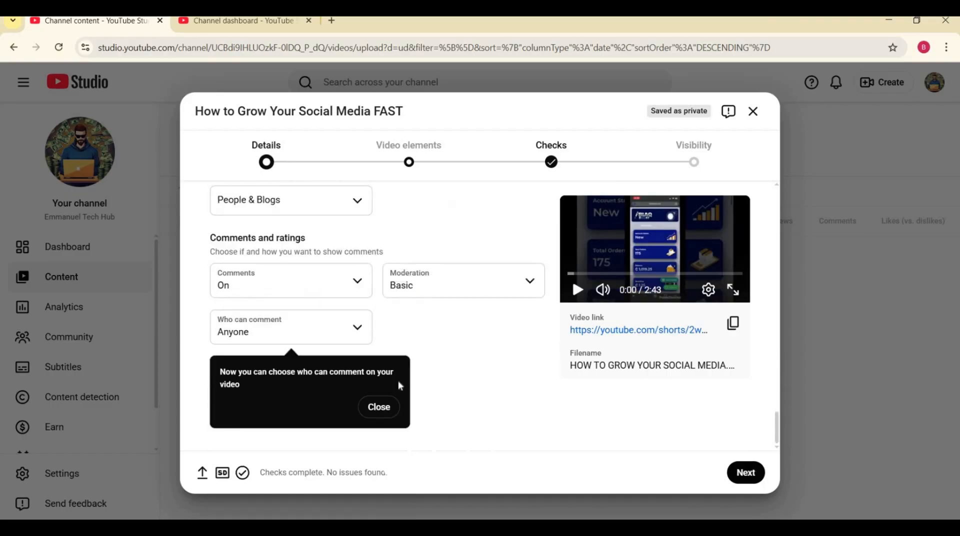
left_click(380, 406)
scroll(410, 390, "up", 5)
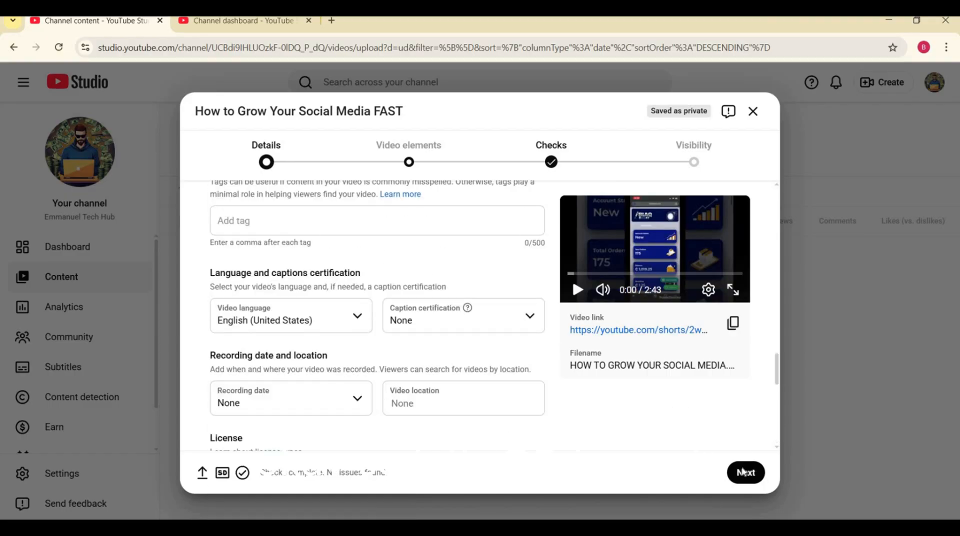
Advance the upload to the Visibility stage, set the video to Public, and publish it.
left_click(744, 473)
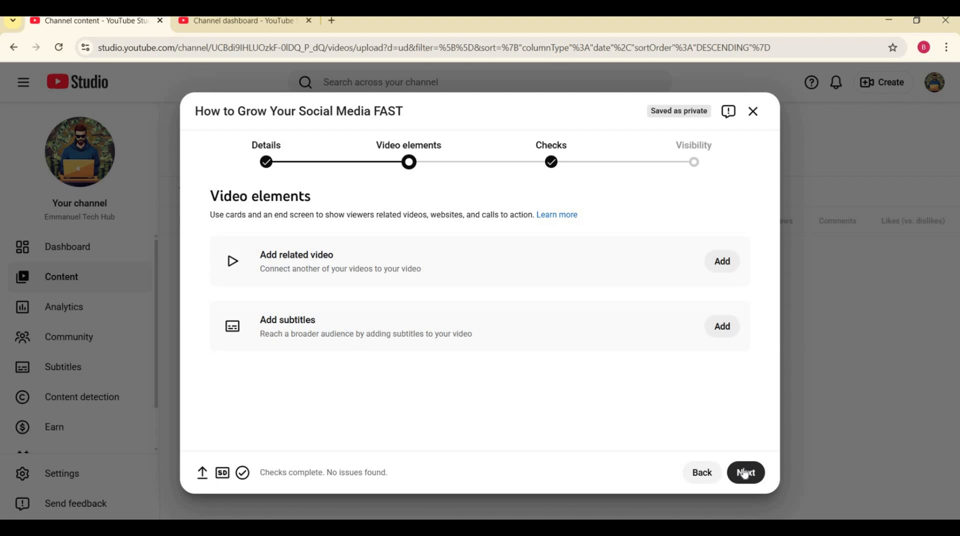
left_click(744, 473)
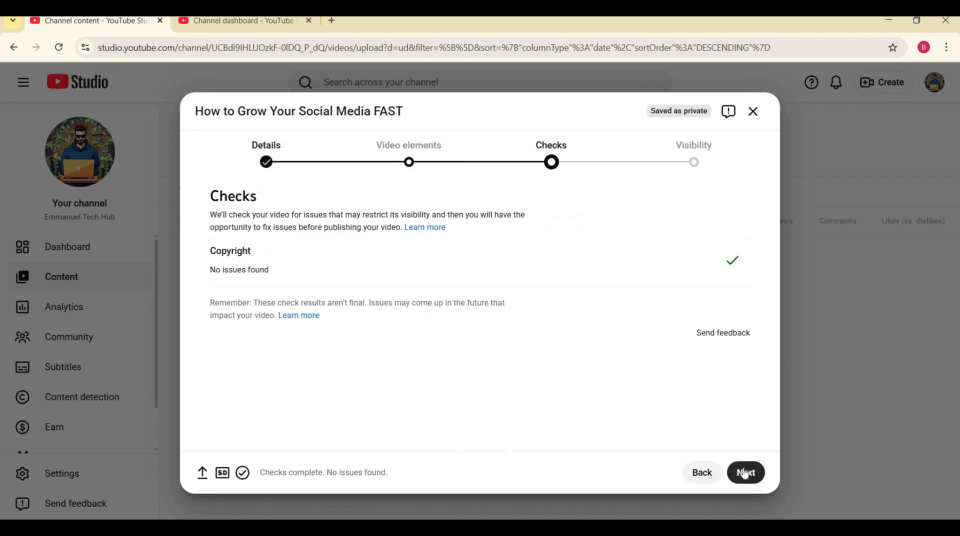
left_click(746, 473)
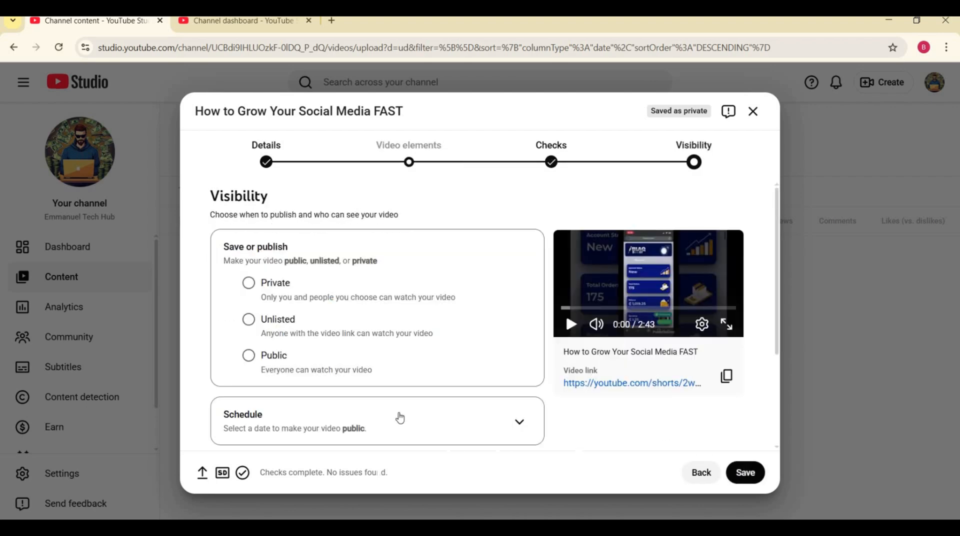
scroll(255, 345, "down", 3)
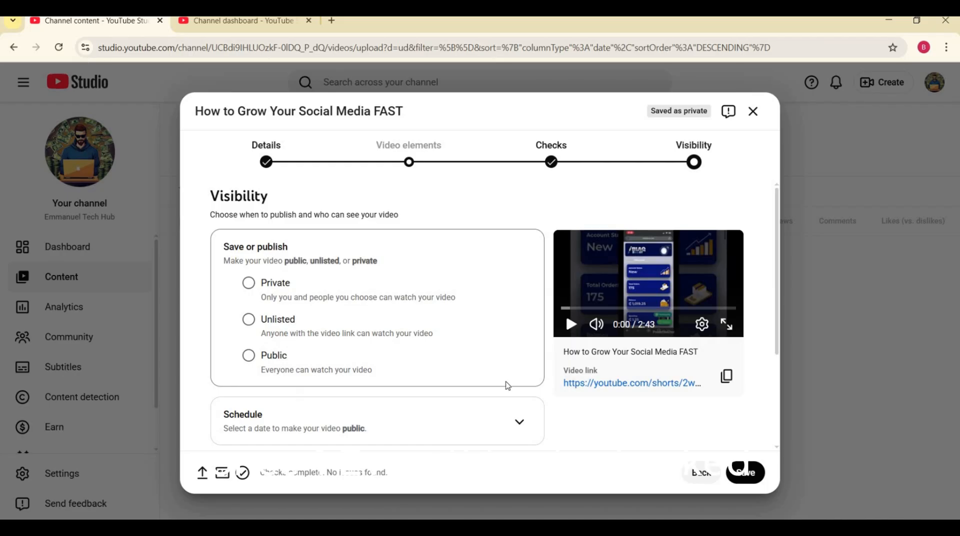
left_click(259, 364)
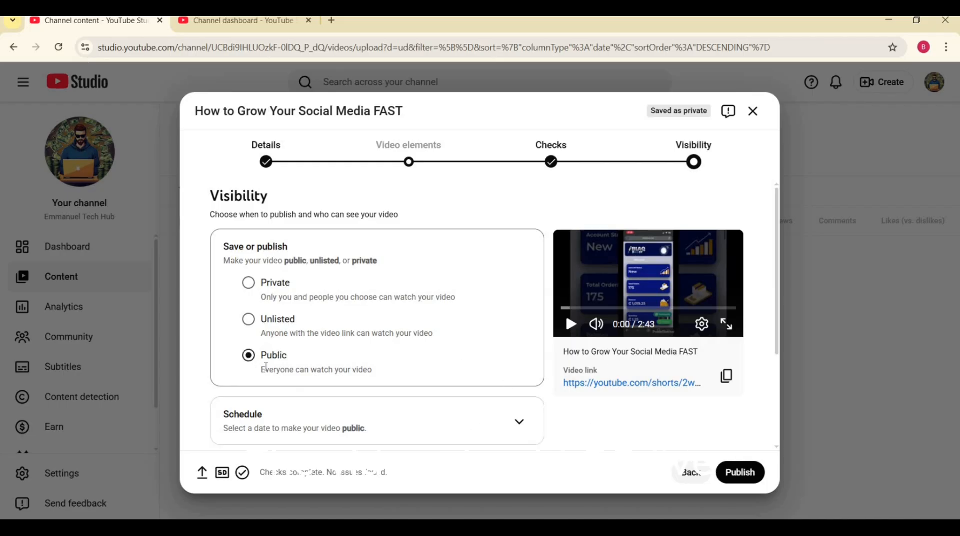
left_click(740, 480)
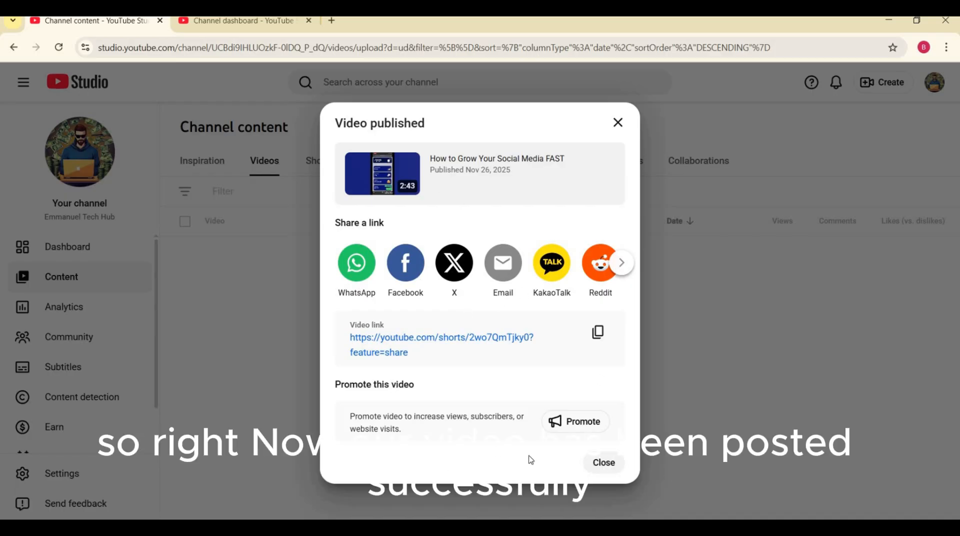
Copy the published video's link and open it in a new browser tab.
left_click(606, 338)
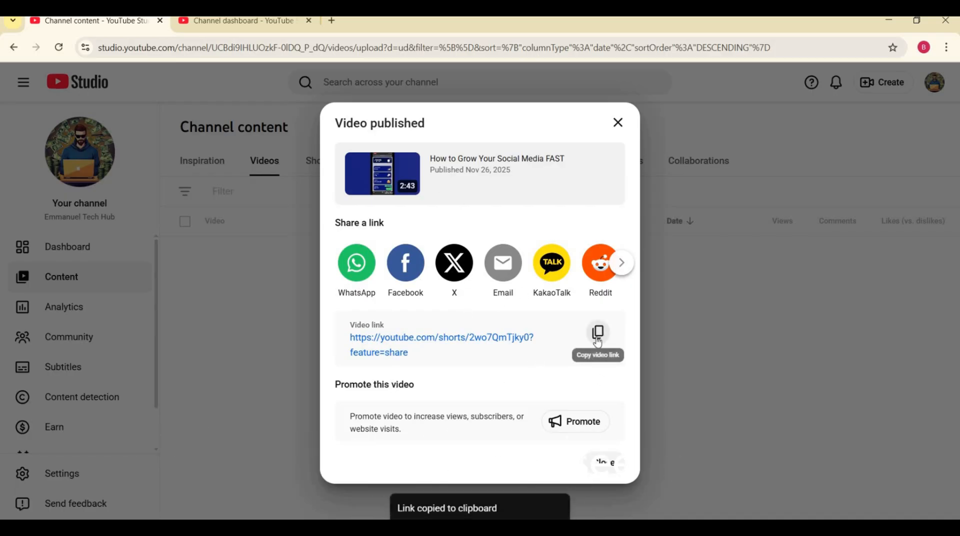
left_click(332, 21)
right_click(339, 49)
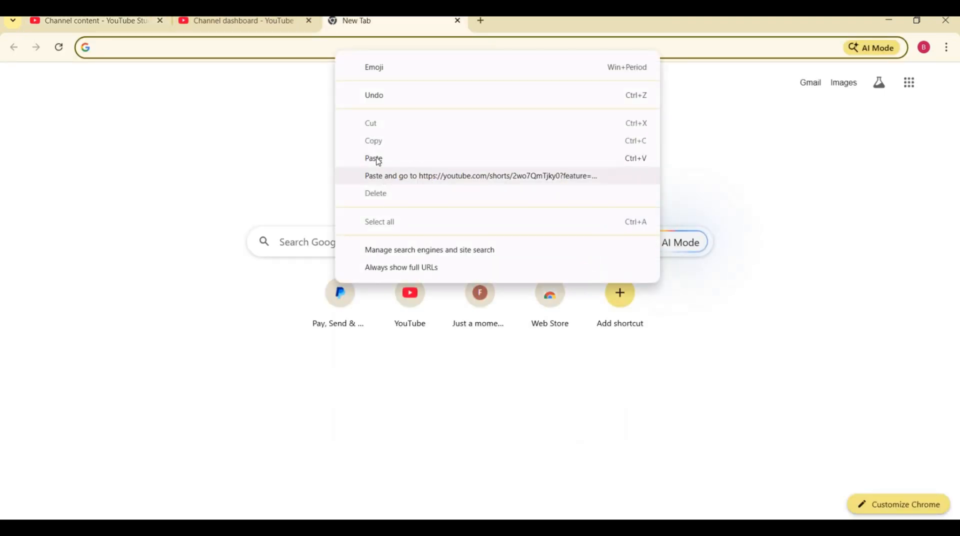
left_click(380, 176)
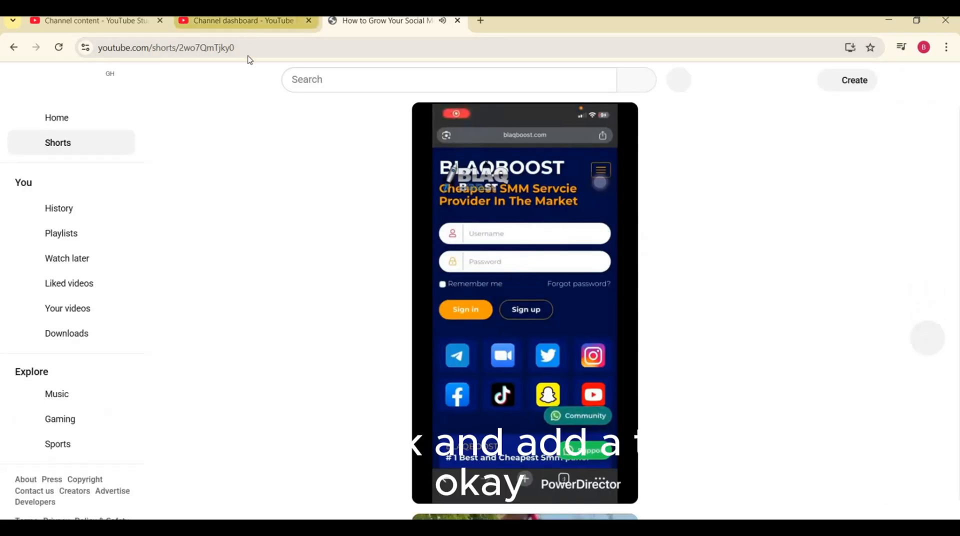
Switch to the channel dashboard's browser tab and open the channel's content list.
left_click(248, 21)
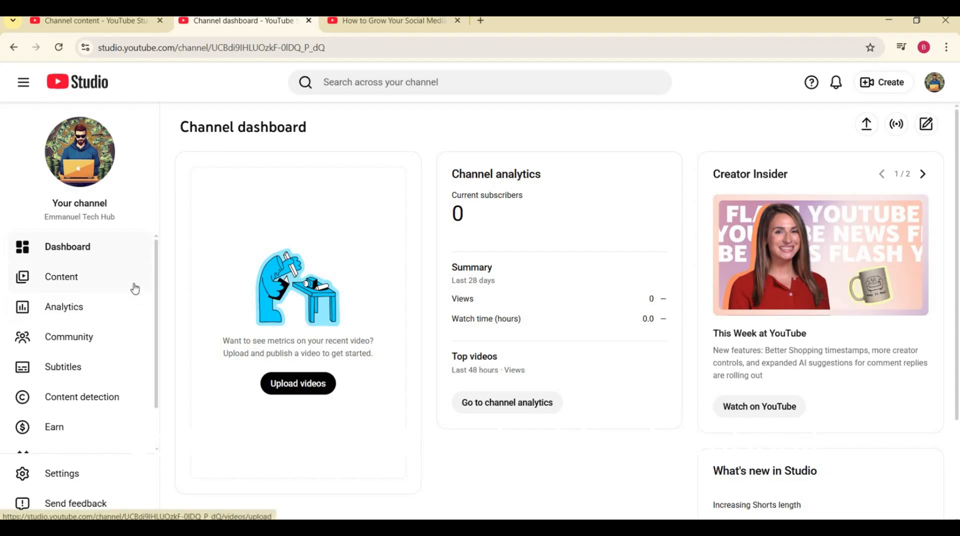
left_click(88, 280)
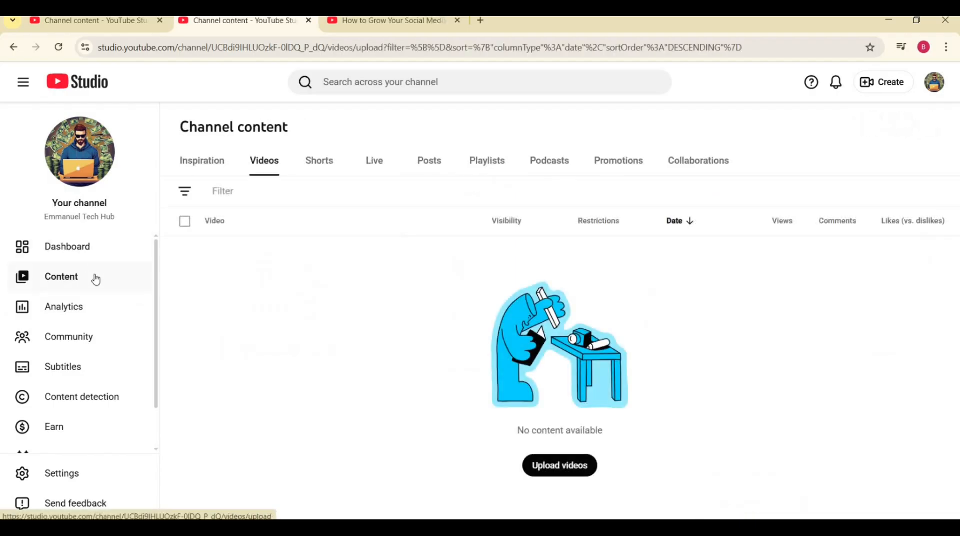
Reload the channel dashboard to check the latest Short's performance, and reopen the channel's content list.
left_click(89, 255)
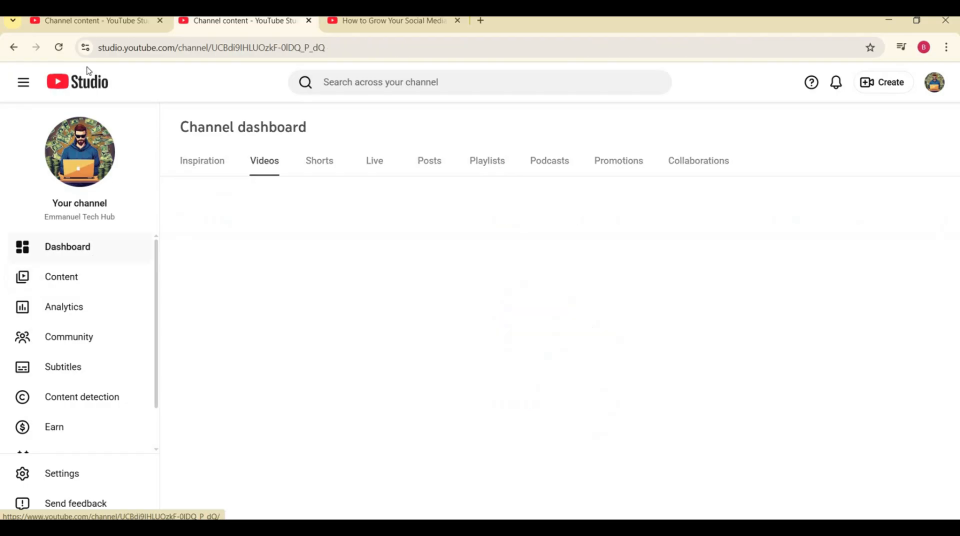
left_click(65, 50)
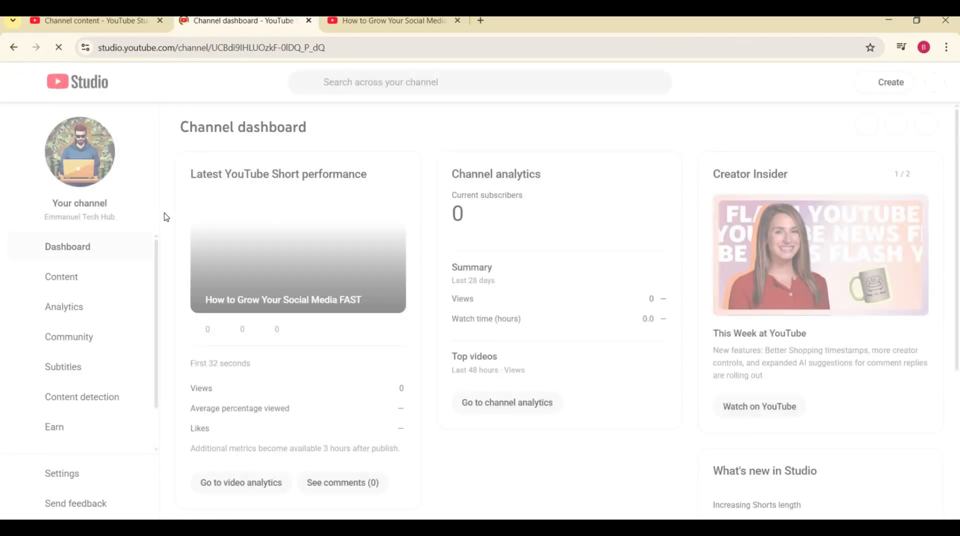
left_click(80, 284)
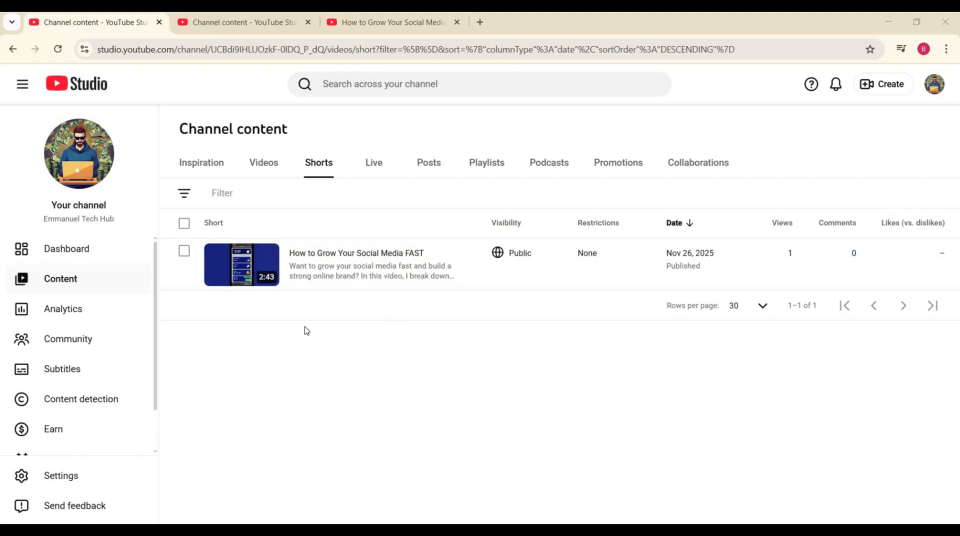
Open the details of the Short "How to Grow Your Social Media FAST" and review its title, description, thumbnail, playlist, audience and visibility settings.
left_click(297, 278)
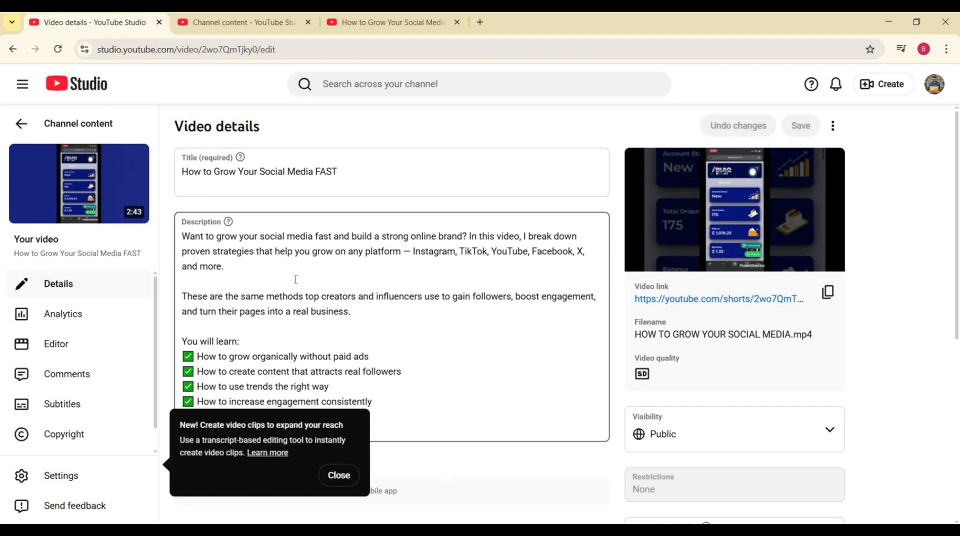
scroll(474, 268, "down", 5)
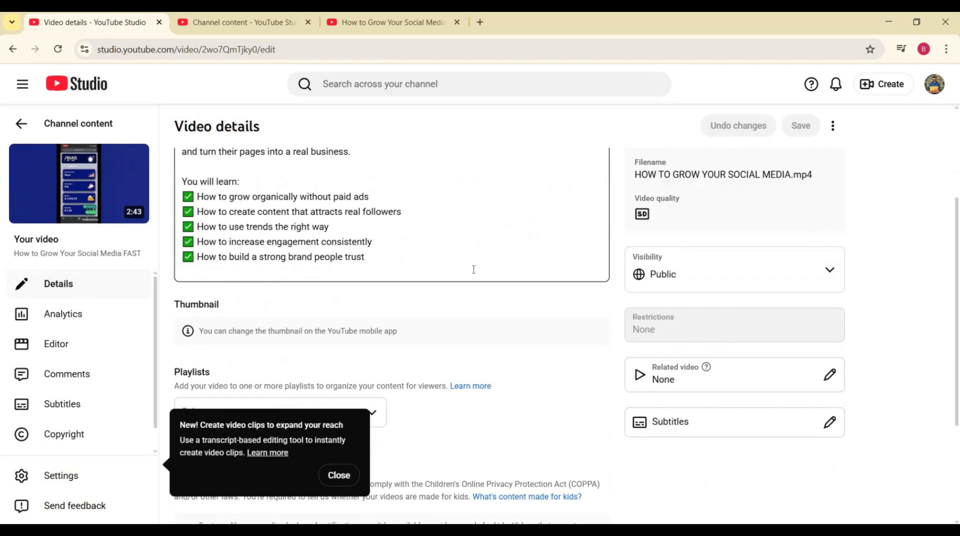
scroll(476, 289, "down", 2)
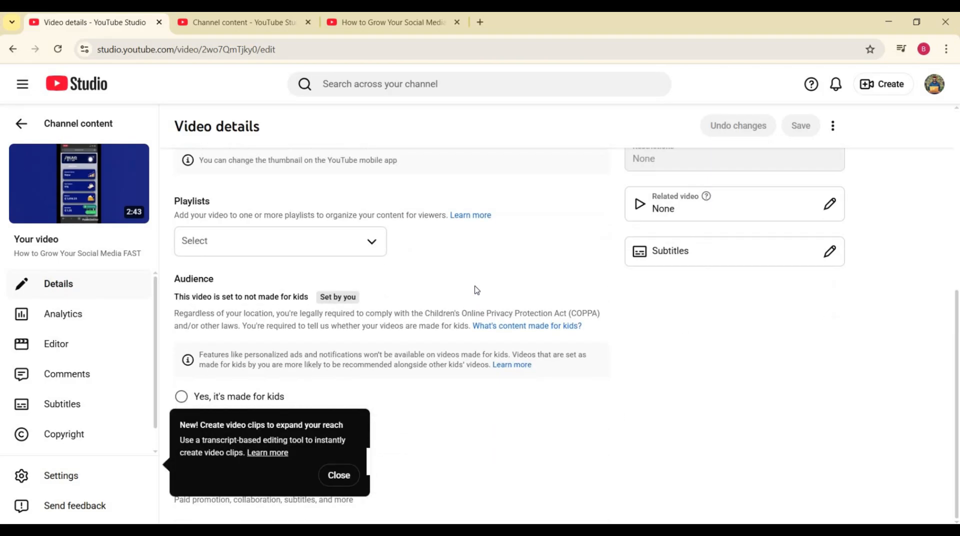
scroll(476, 295, "up", 2)
scroll(476, 287, "up", 4)
scroll(421, 302, "down", 3)
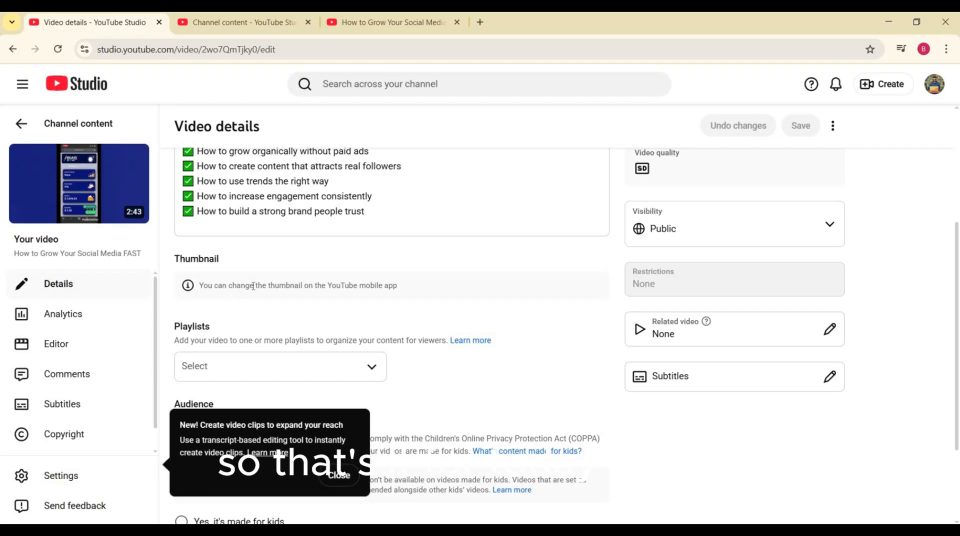
scroll(310, 250, "up", 5)
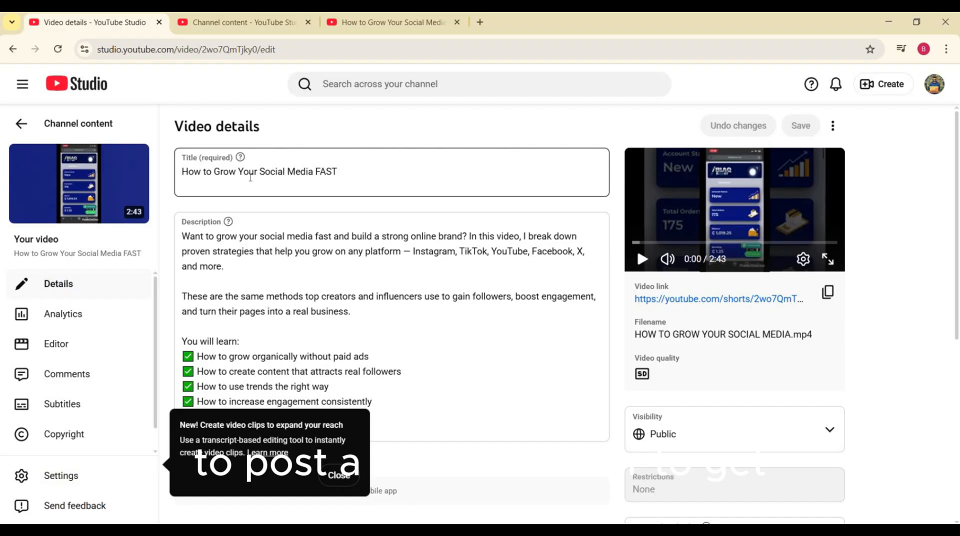
left_click(251, 226)
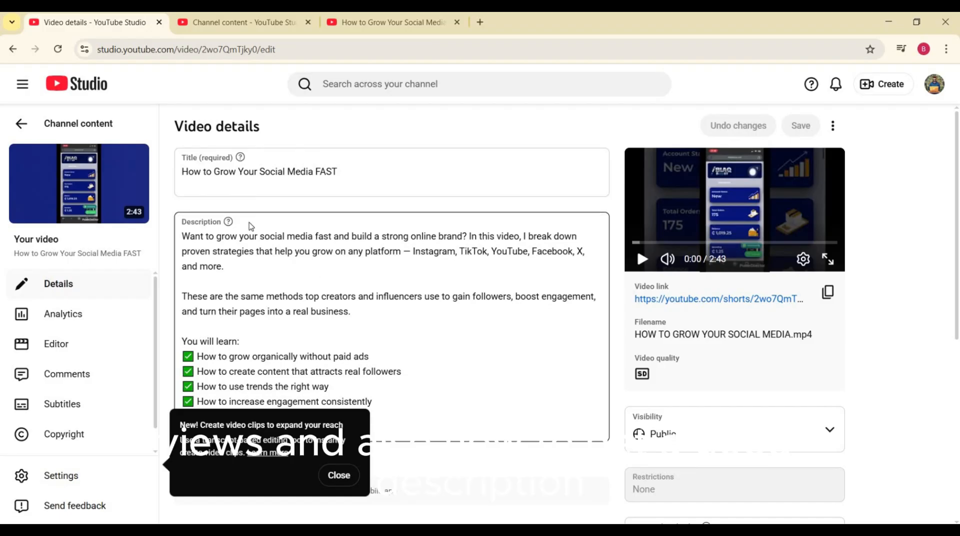